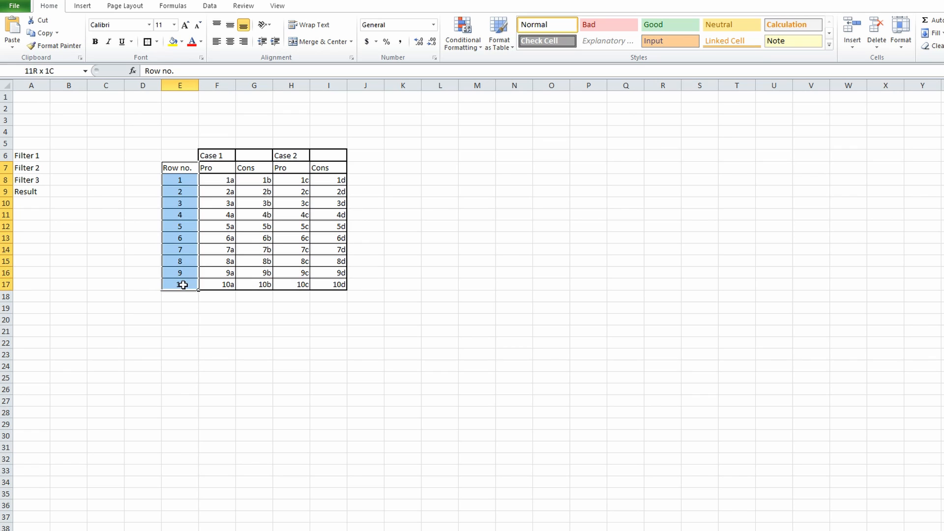
Add a list data validation to the Filter 1 cell B6, using the row numbers in E8:E17 as its source.
click(184, 325)
click(71, 159)
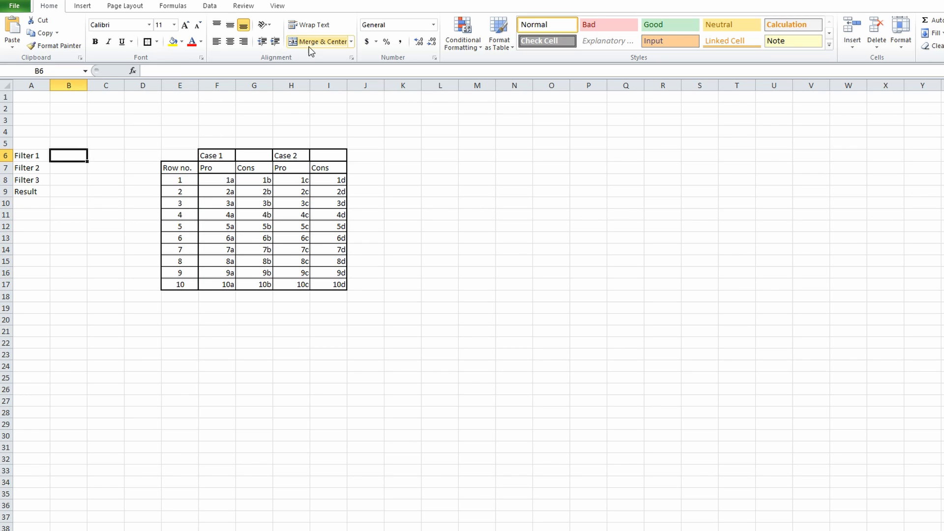
click(210, 6)
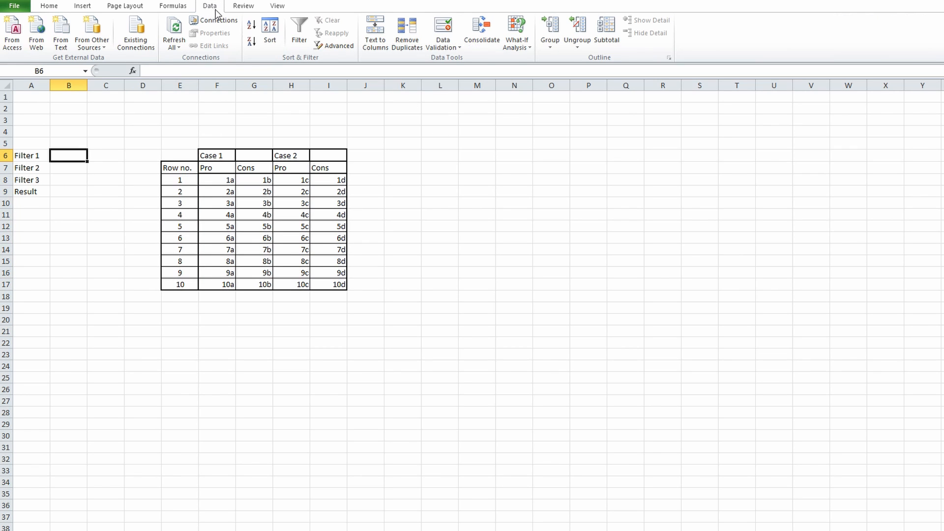
click(439, 31)
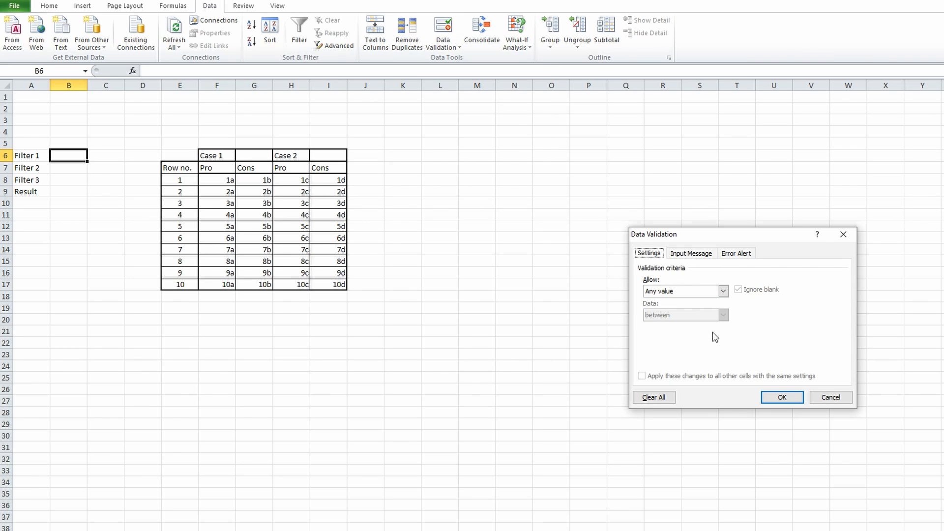
click(723, 291)
click(661, 328)
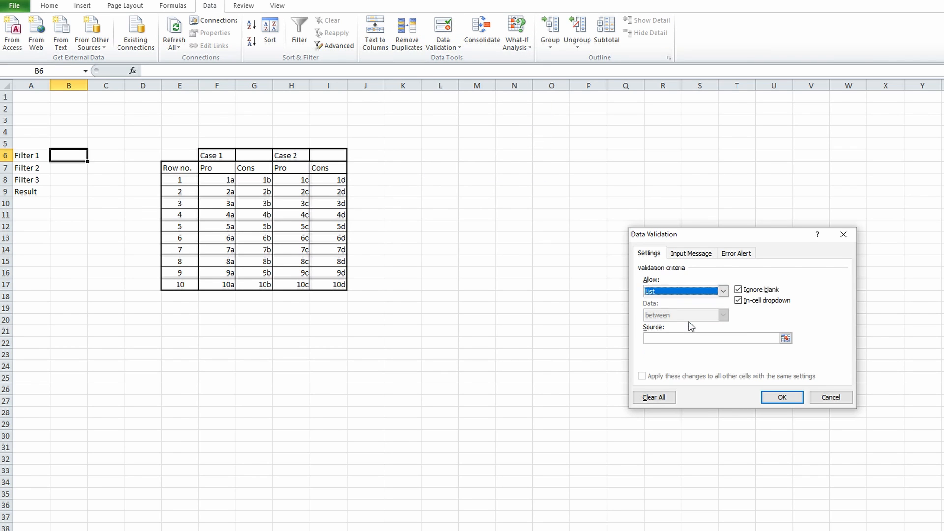
click(785, 338)
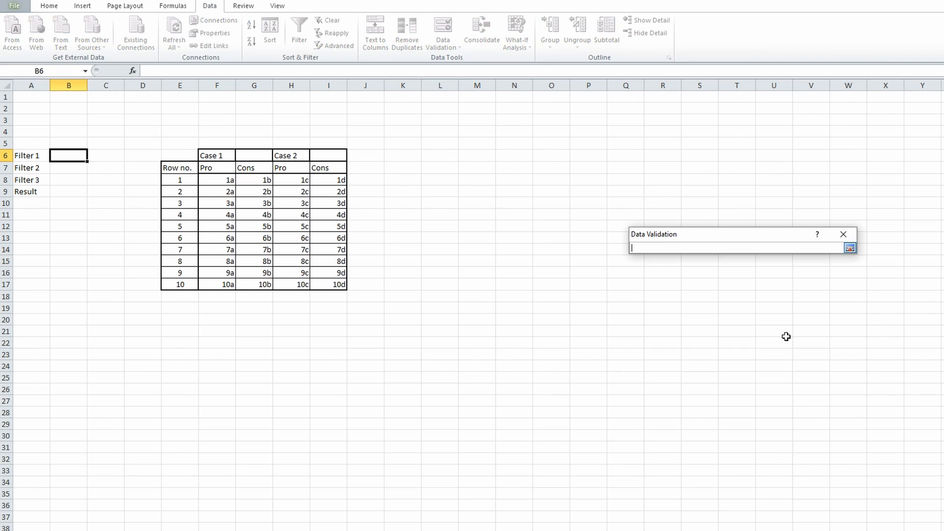
click(850, 248)
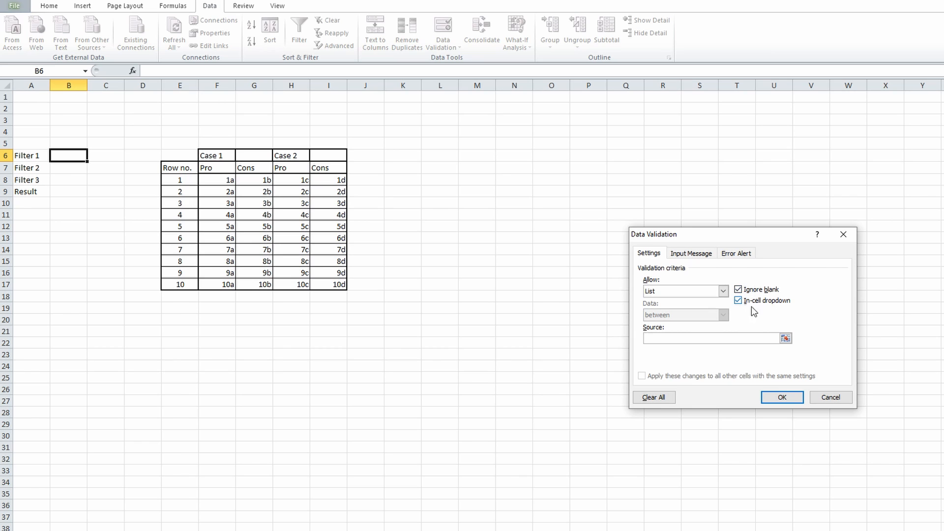
click(785, 338)
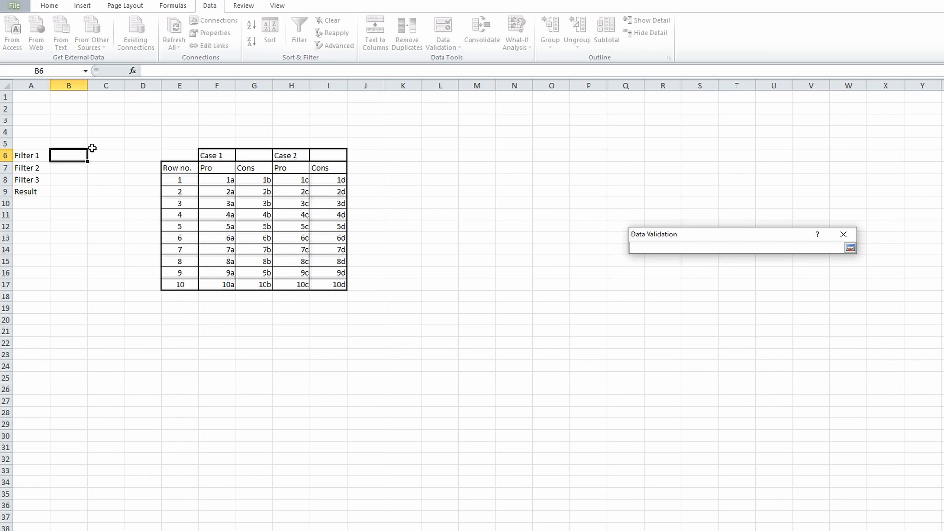
drag(173, 176, 188, 282)
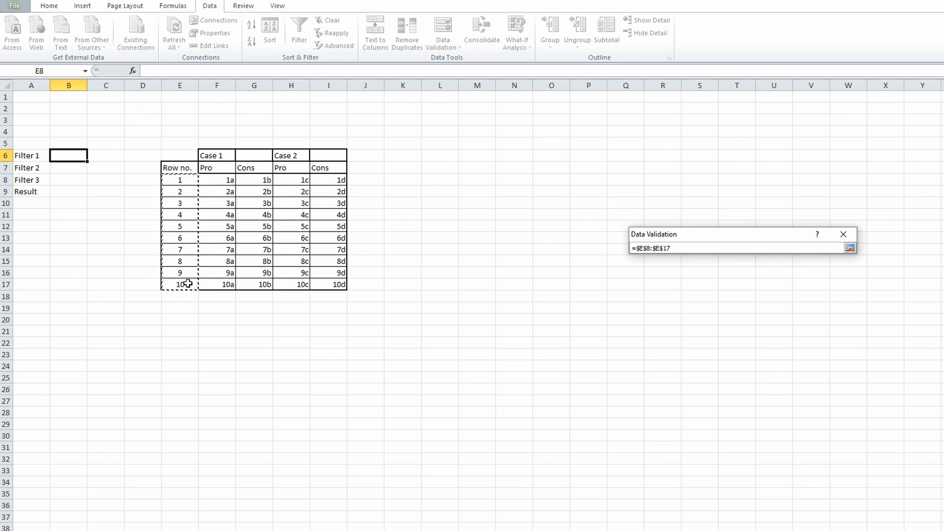
key(Return)
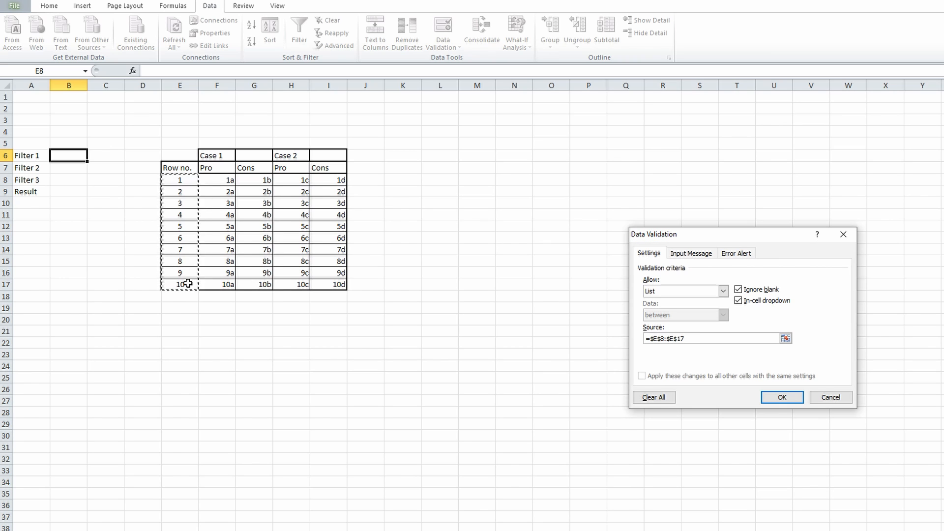
click(782, 399)
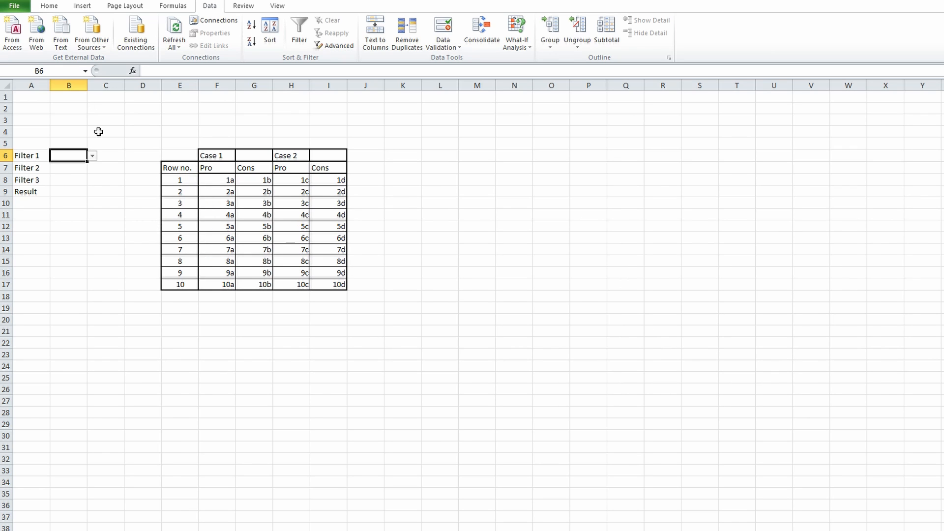
Choose 5 from the Filter 1 dropdown in B6.
click(92, 156)
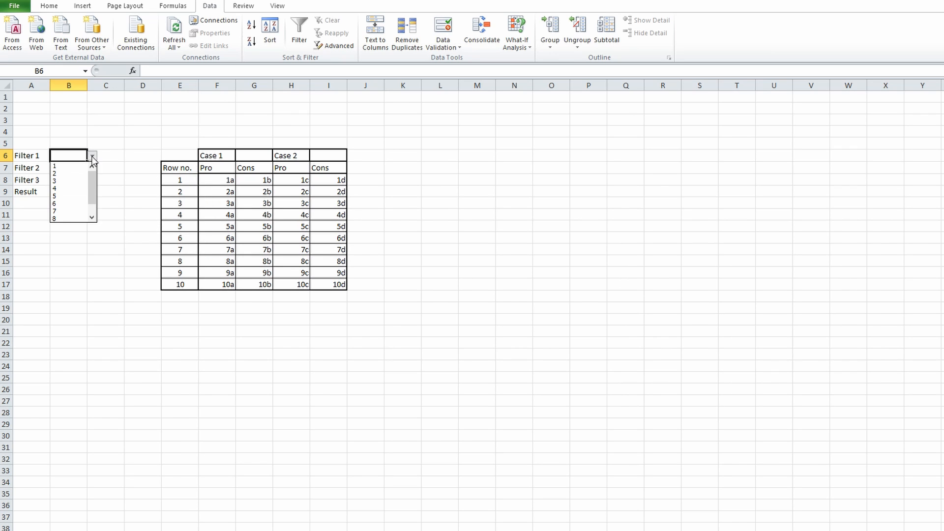
click(75, 197)
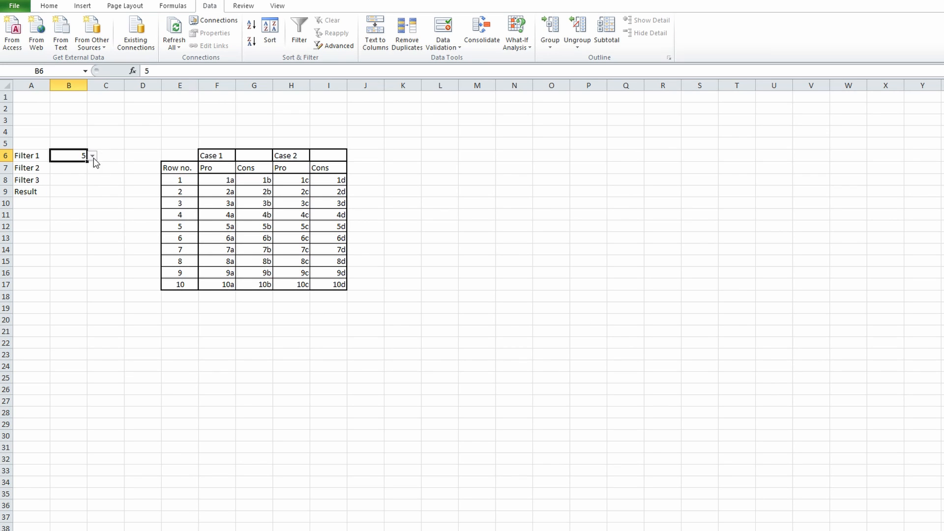
click(69, 166)
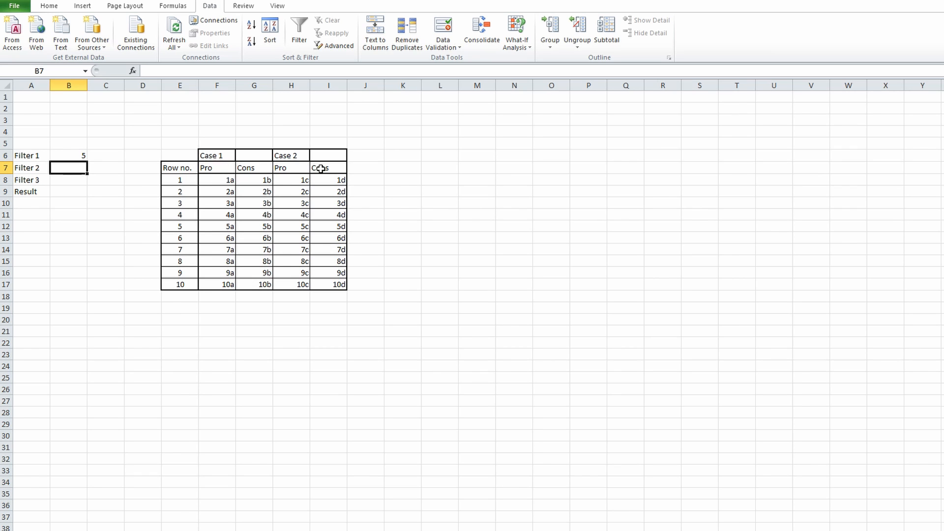
Copy the Pro and Cons headers from F7 and G7 into the helper cells U10 and U11.
click(439, 167)
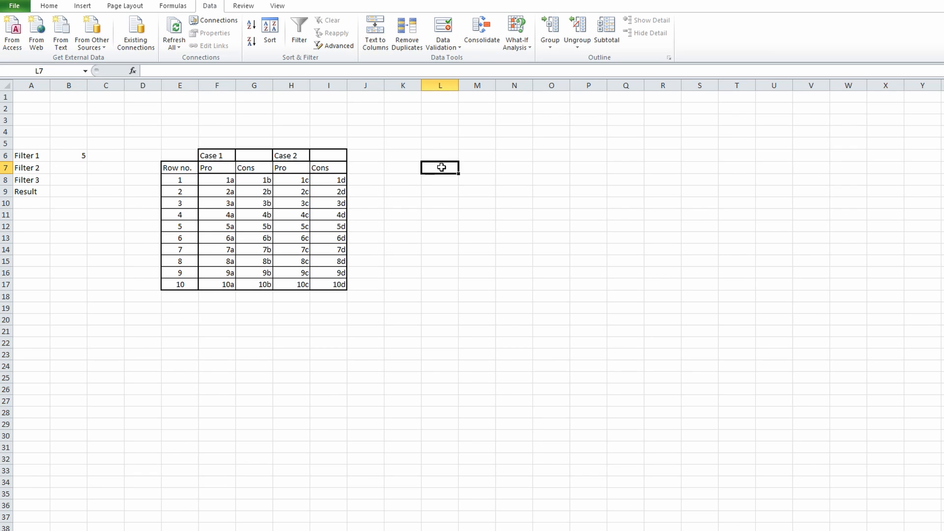
click(817, 179)
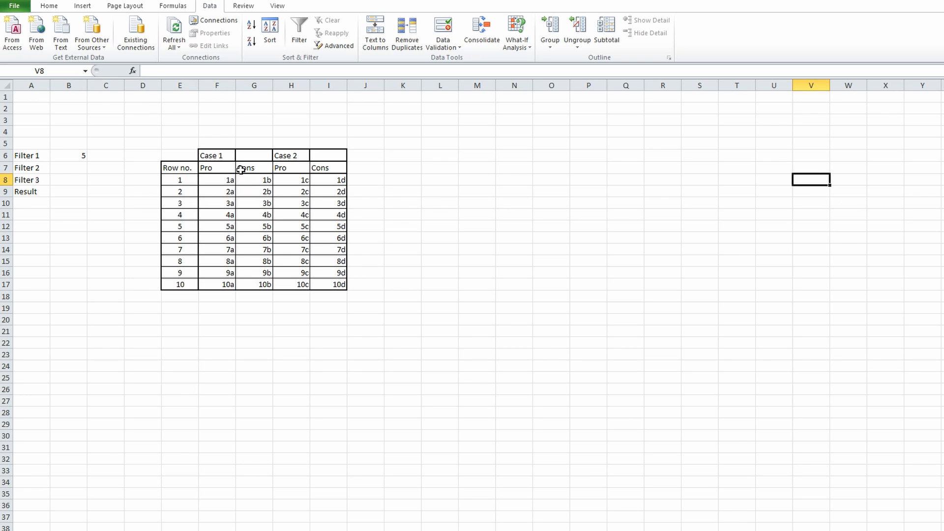
click(210, 165)
key(ctrl+c)
click(774, 205)
key(ctrl+v)
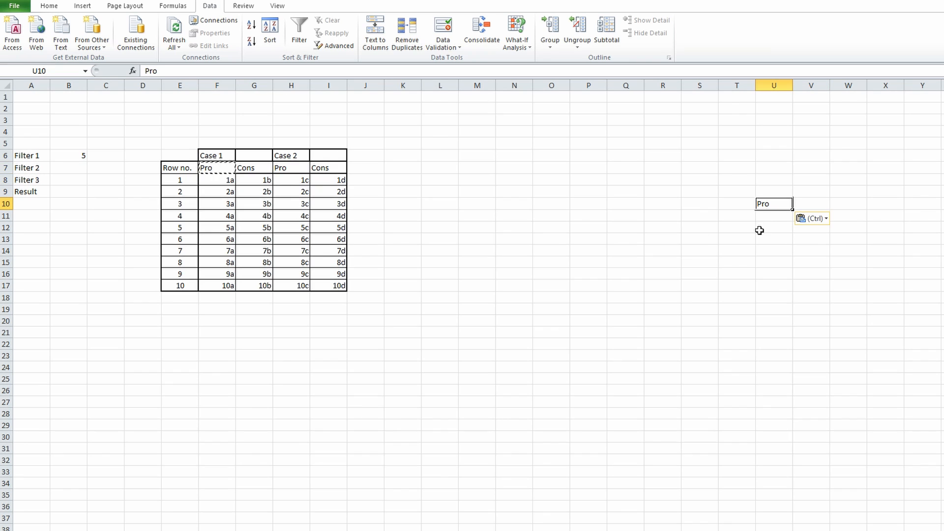
click(256, 170)
key(ctrl+c)
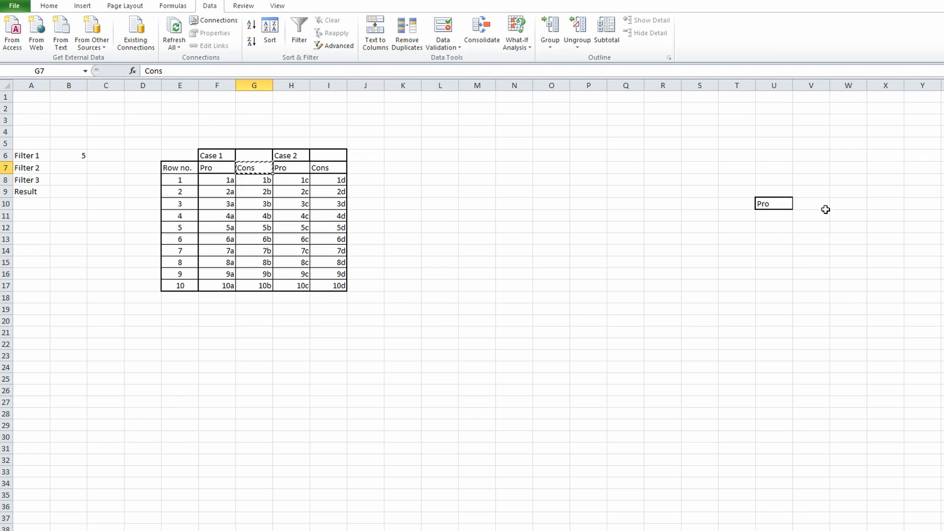
click(786, 216)
key(ctrl+v)
click(817, 273)
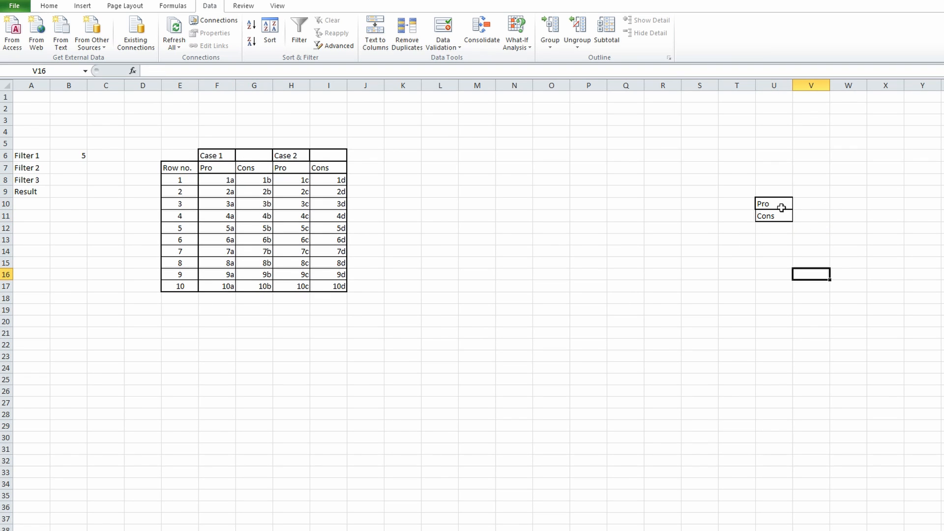
Add a list data validation to the Filter 2 cell B7, using U10:U11 as its source.
click(74, 168)
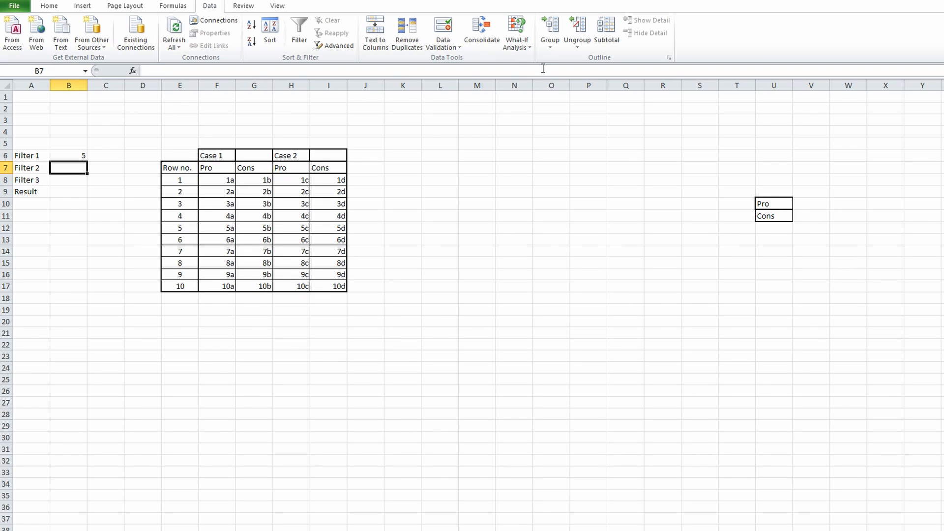
click(443, 27)
click(717, 290)
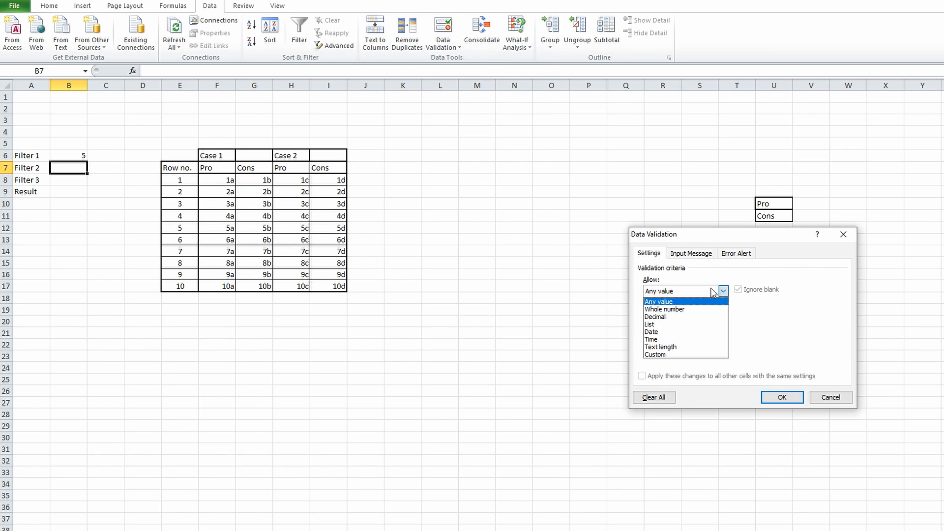
click(669, 325)
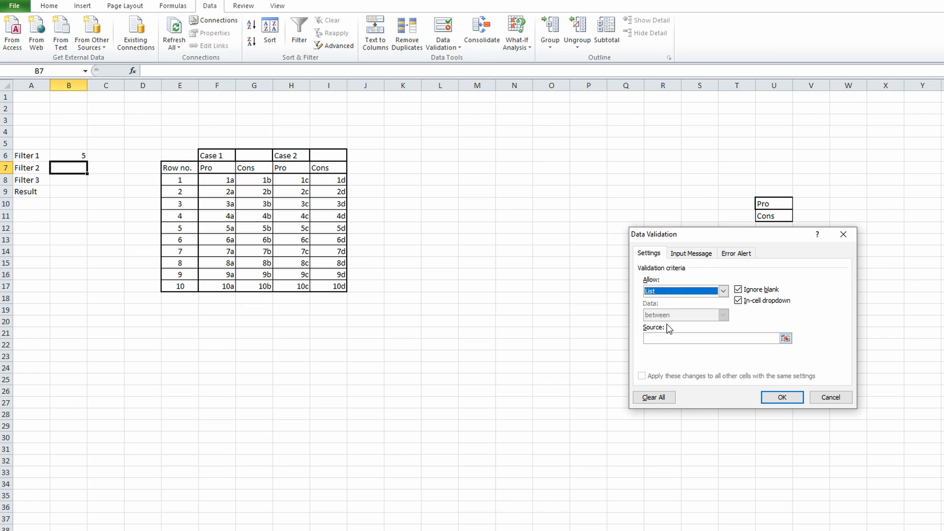
click(785, 338)
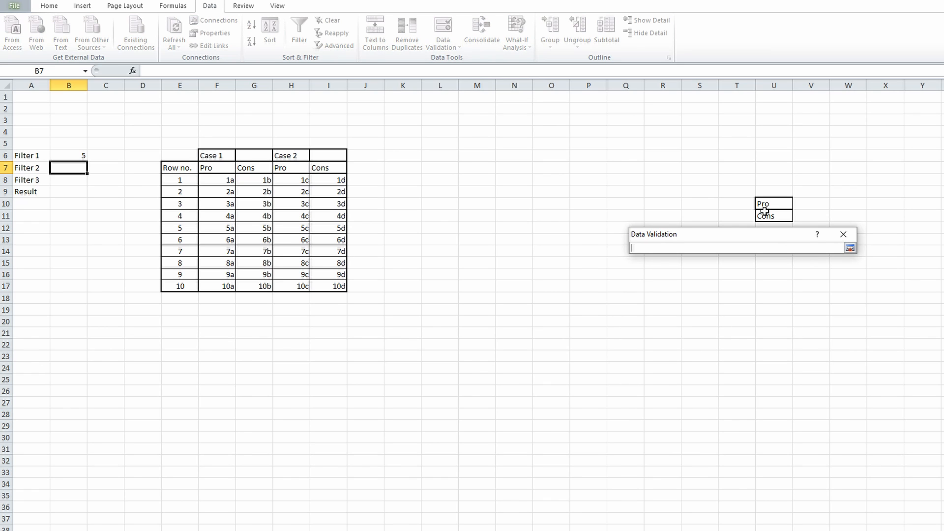
drag(762, 206, 776, 220)
key(Return)
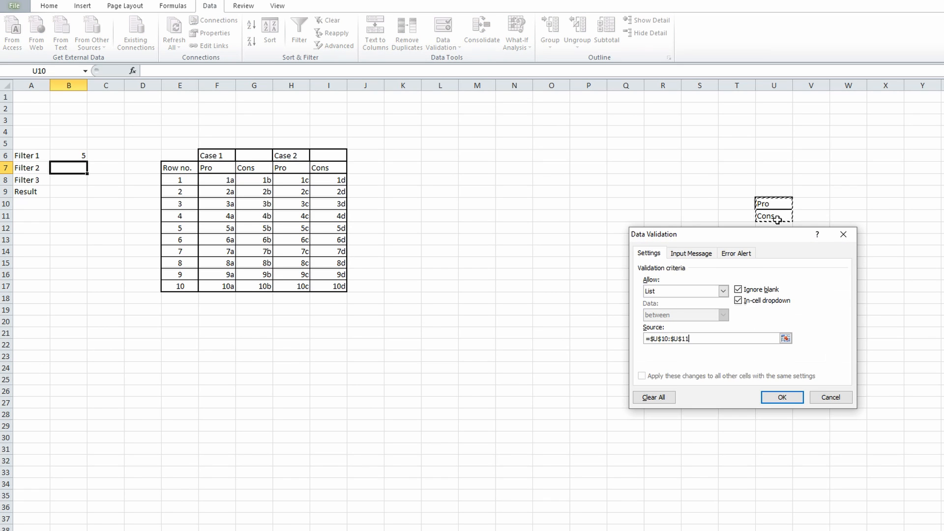
click(777, 397)
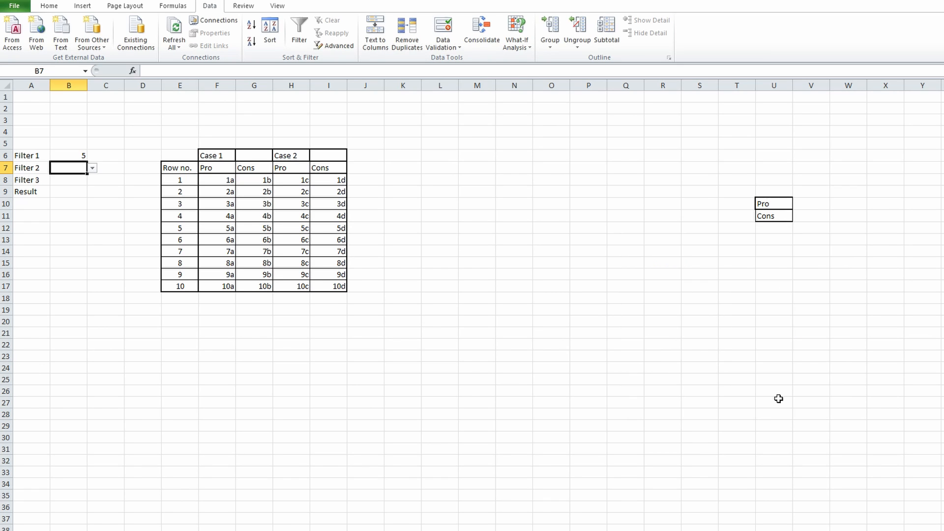
Choose Cons from the Filter 2 dropdown in B7.
click(92, 168)
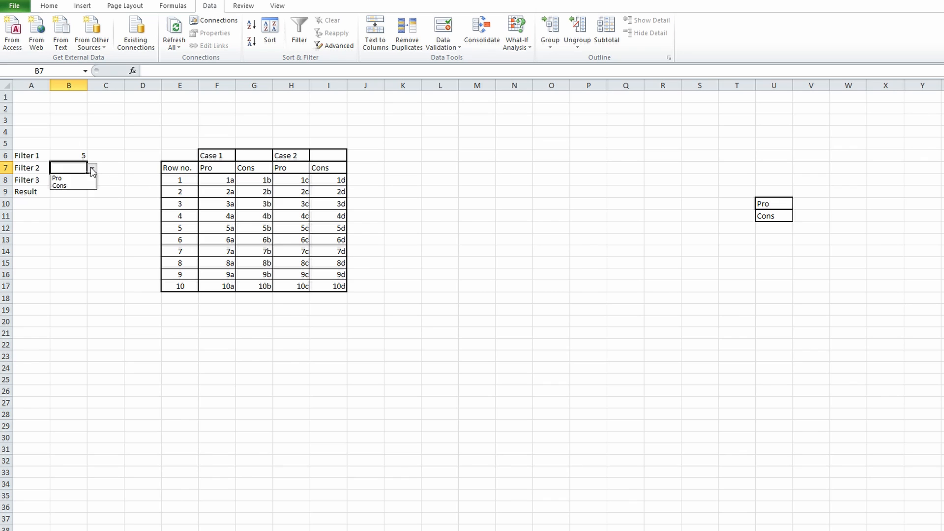
click(73, 186)
click(70, 183)
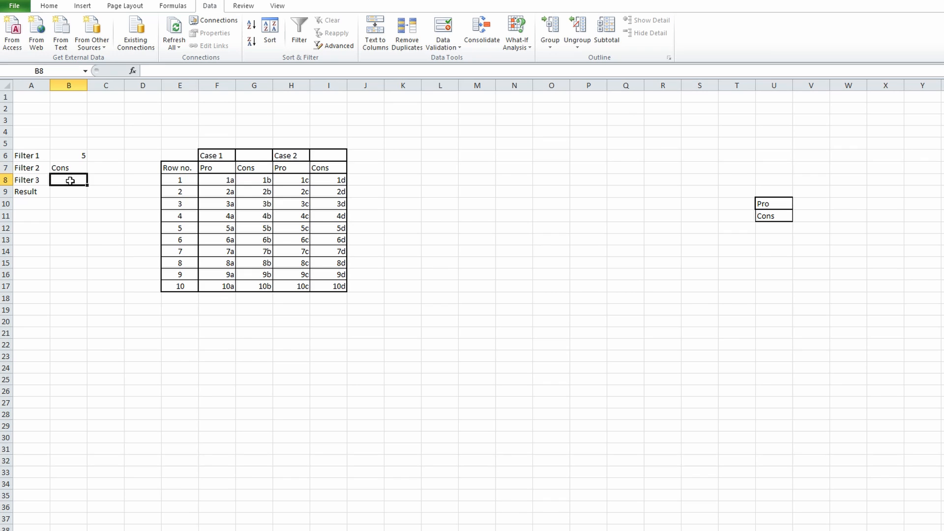
Duplicate the Case 2 block H6:I17 into the columns starting at J6 and rename the copy's heading as Case 3.
click(215, 155)
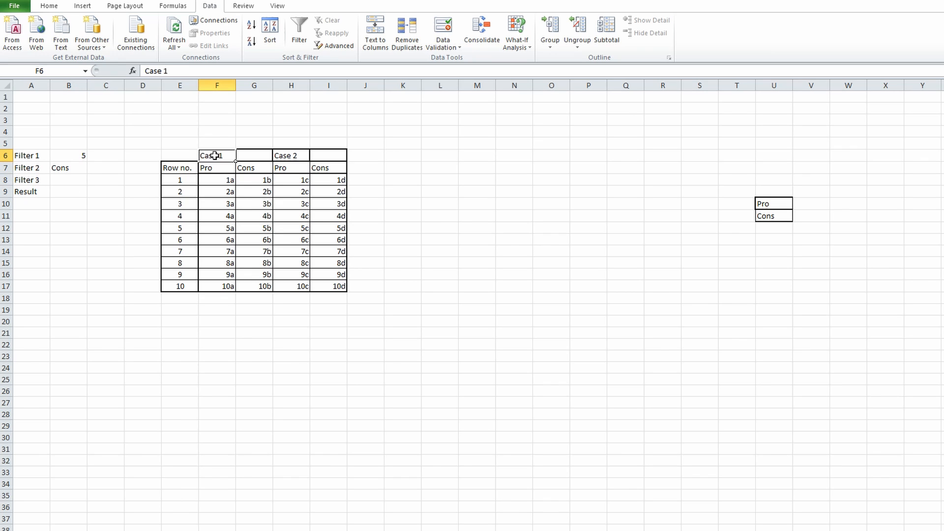
click(279, 156)
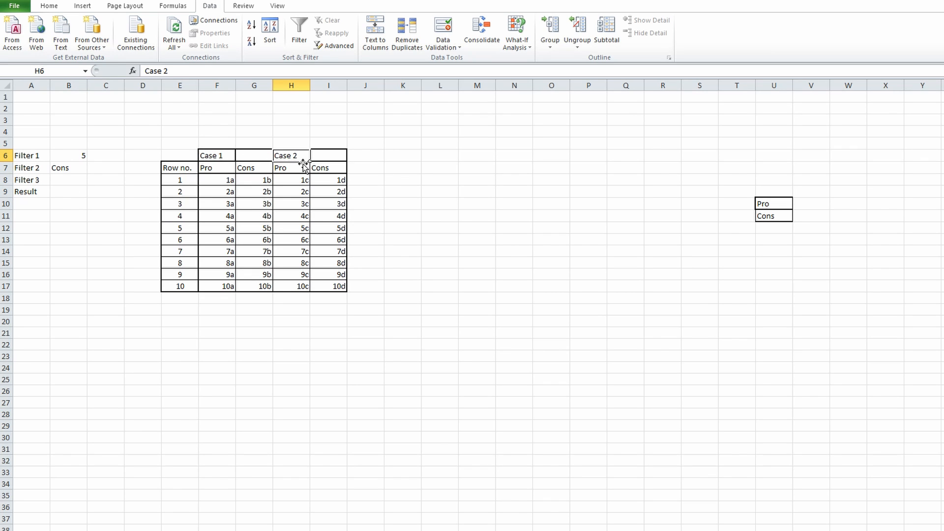
click(307, 250)
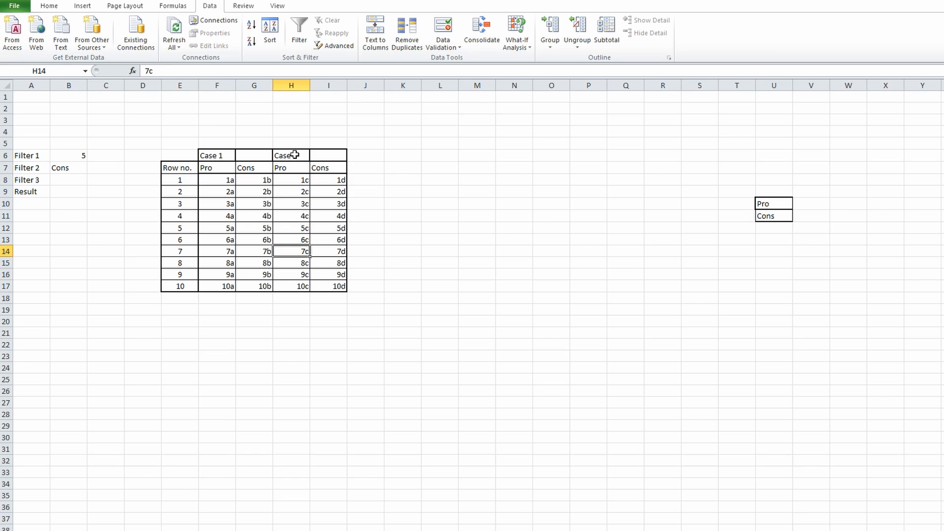
drag(294, 155, 340, 294)
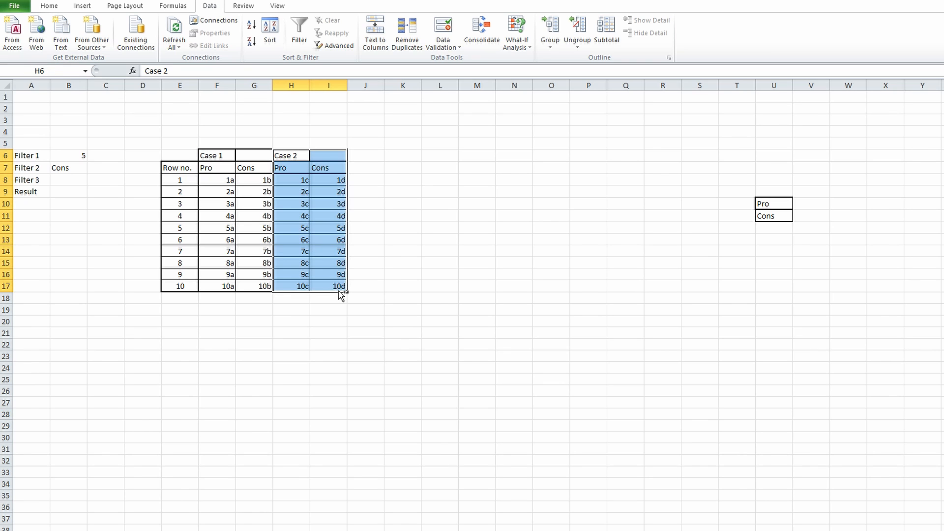
key(ctrl+c)
click(364, 168)
click(367, 157)
key(ctrl+v)
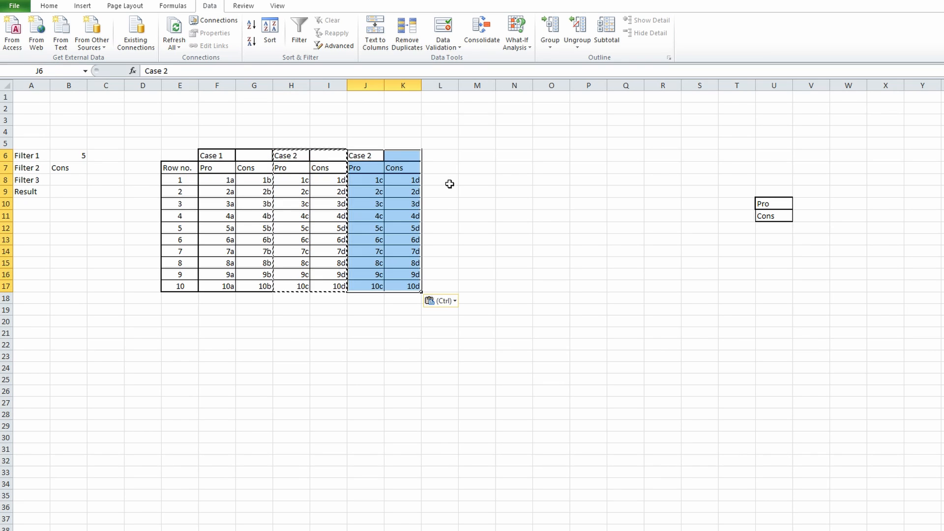
double_click(372, 156)
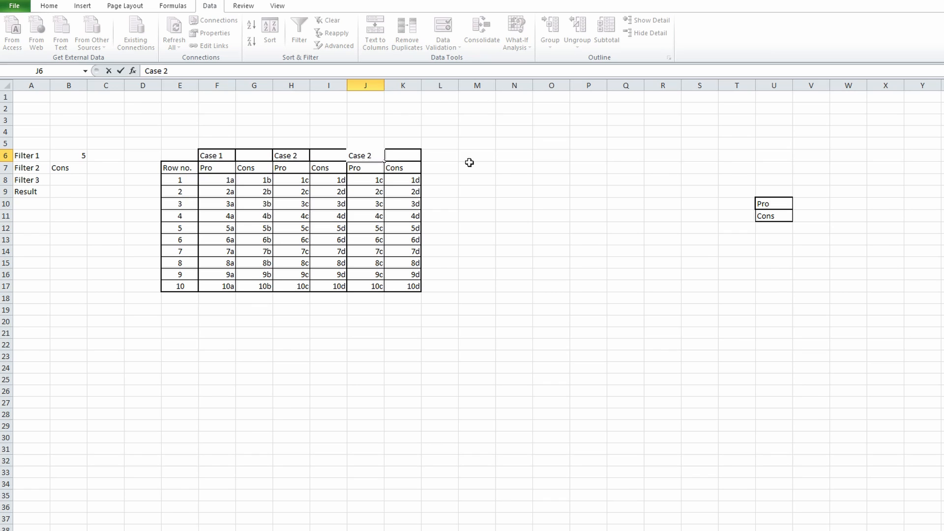
click(482, 239)
Replace every "c" with "e" in the Case 3 Pro values, J8:J17.
drag(369, 180, 373, 286)
key(ctrl+f)
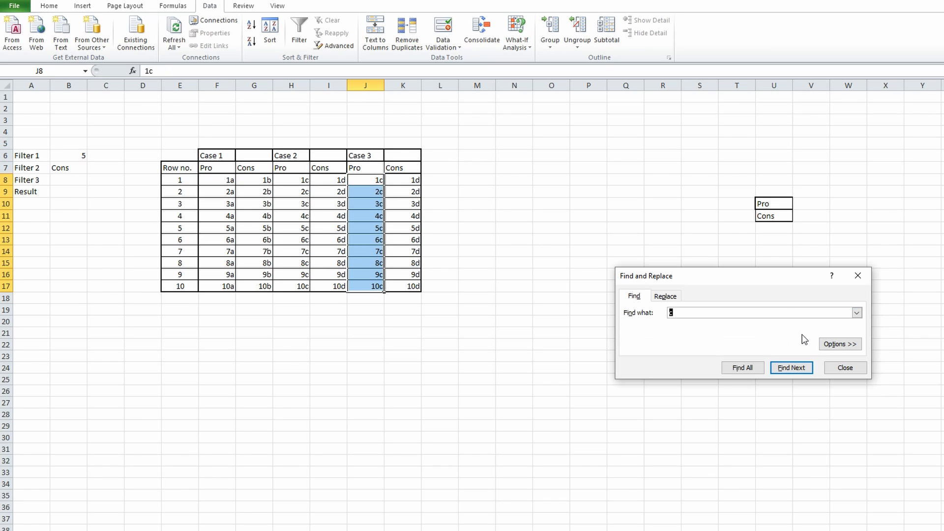
click(666, 297)
click(680, 326)
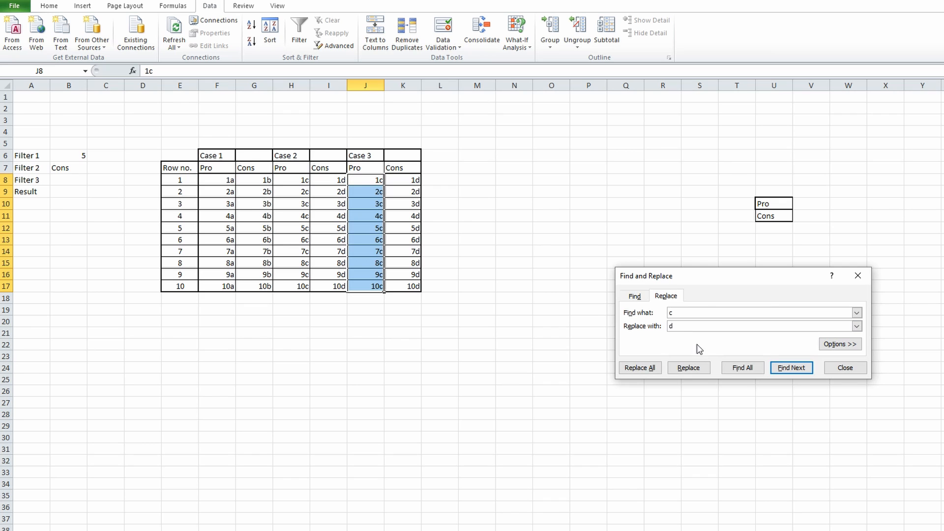
key(BackSpace)
text(e)
click(661, 371)
key(Return)
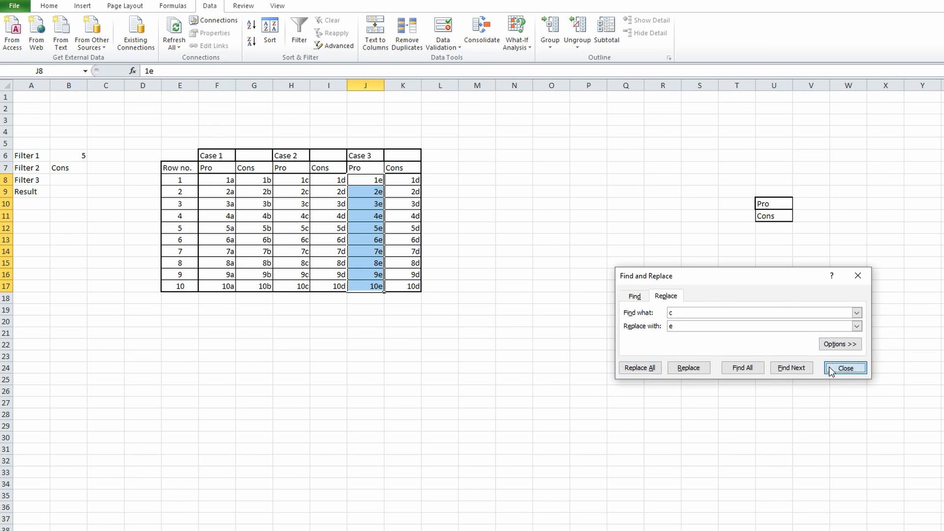
Replace every "d" with "f" in the Case 3 Cons values, K8:K17.
click(845, 368)
click(403, 185)
drag(403, 185, 411, 285)
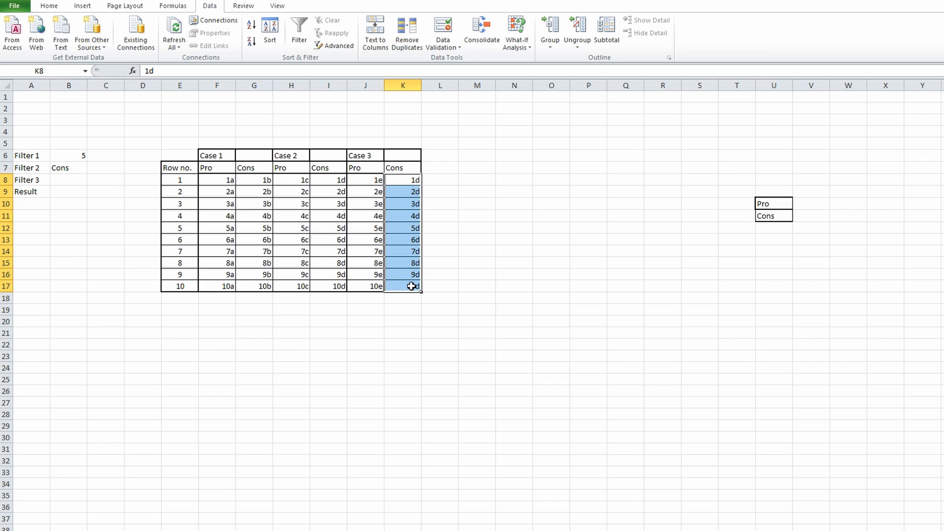
key(ctrl+f)
click(660, 295)
text(cd)
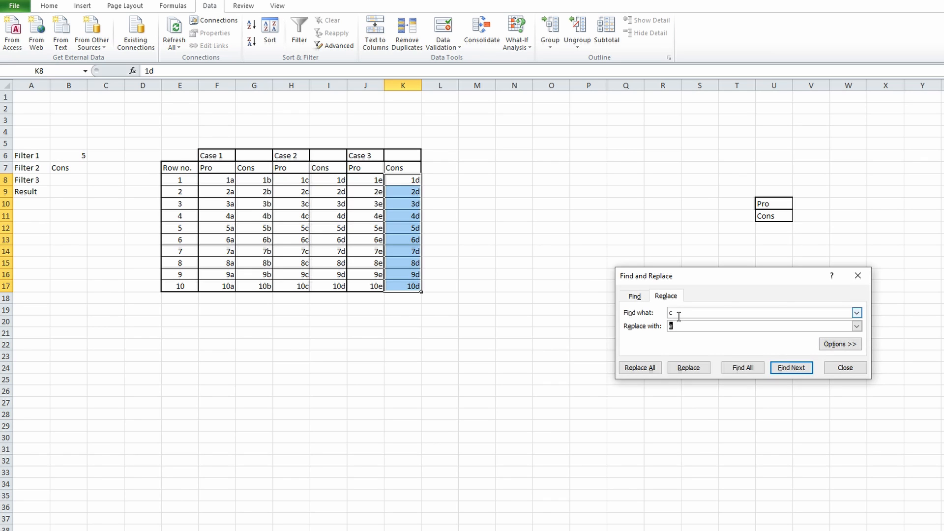
text(d)
drag(678, 312, 607, 329)
text(f)
click(640, 367)
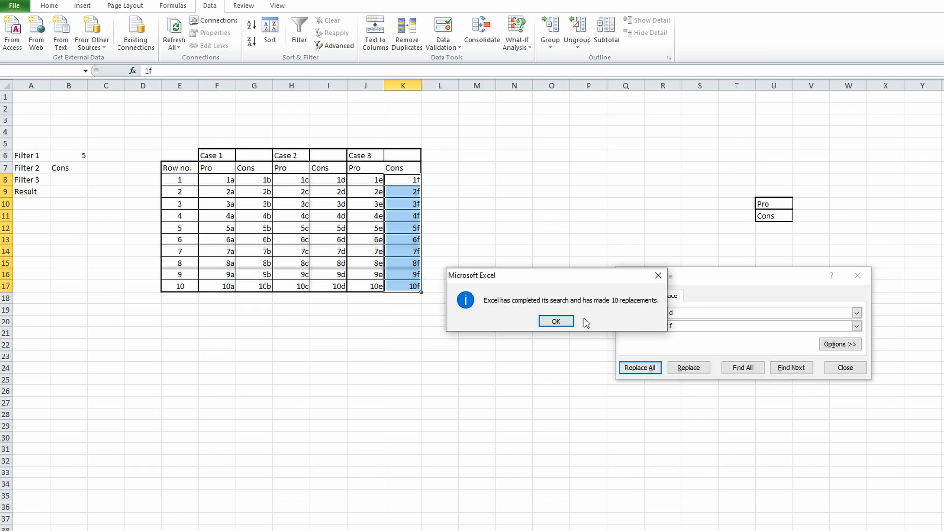
click(565, 322)
click(845, 368)
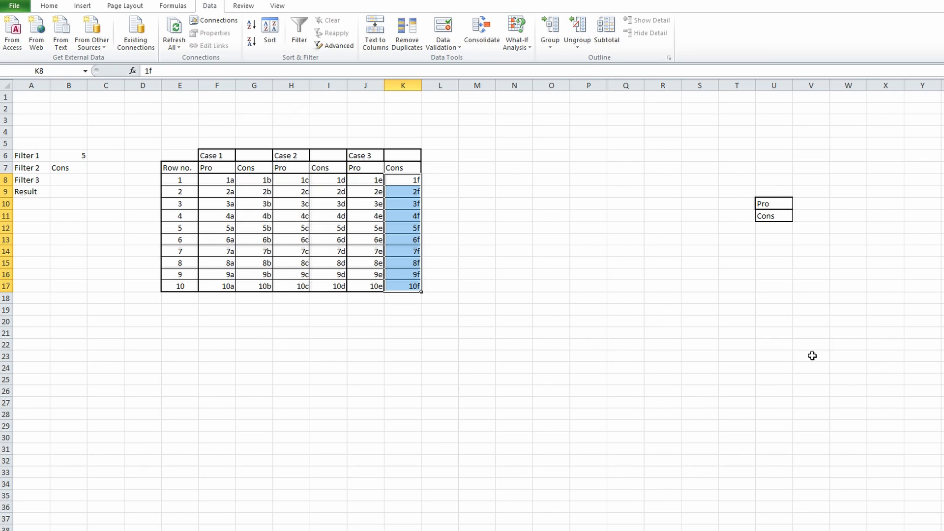
click(548, 251)
Copy the headings Case 1, Case 2 and Case 3 into V10:V12 as a source list beside Pro and Cons.
click(72, 178)
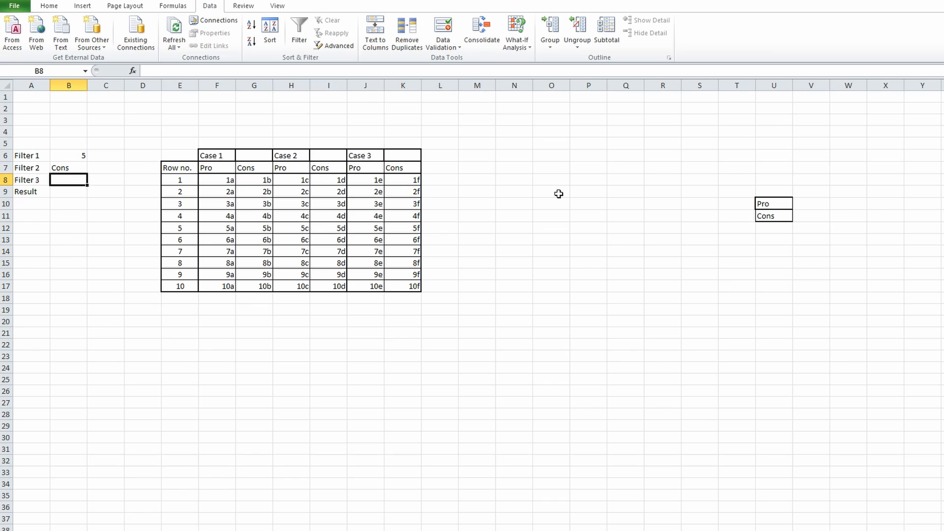
click(809, 205)
click(222, 157)
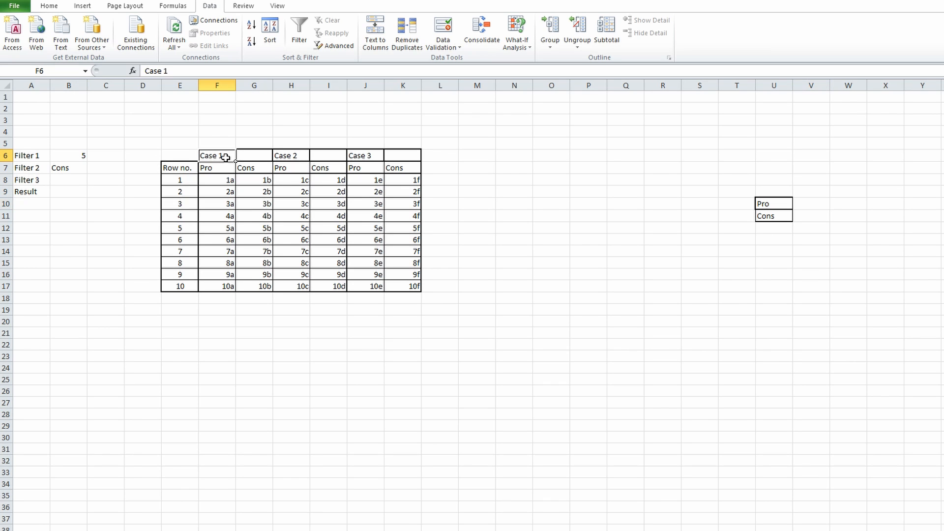
key(ctrl+c)
click(809, 205)
key(ctrl+v)
click(296, 155)
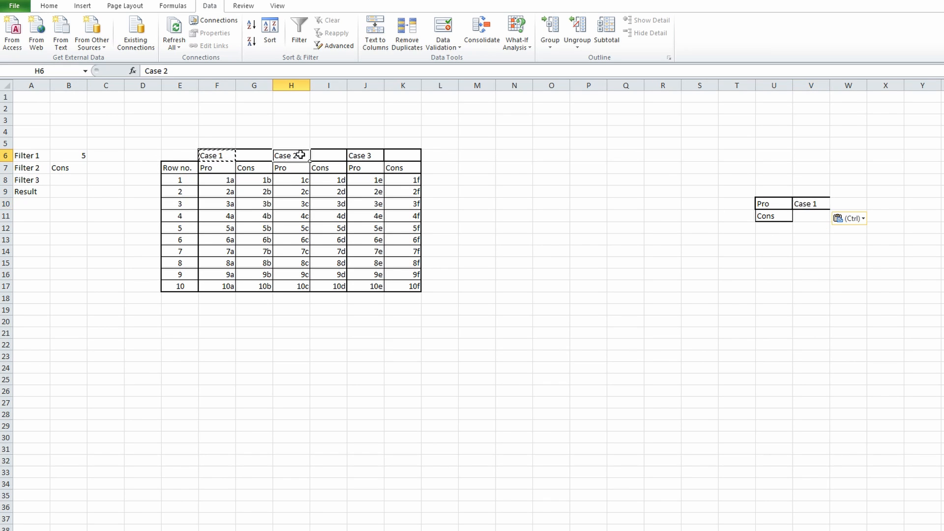
key(ctrl+c)
click(811, 215)
key(ctrl+v)
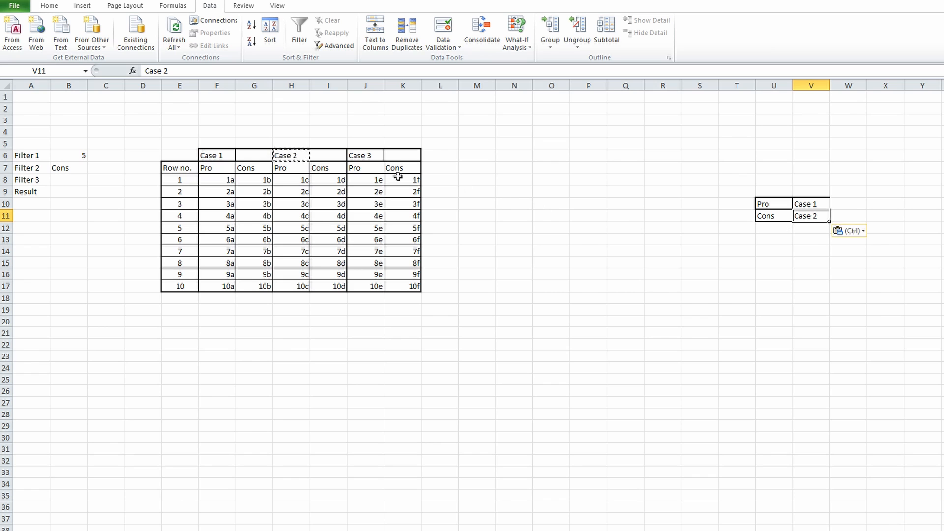
click(366, 156)
key(ctrl+c)
click(811, 228)
key(ctrl+v)
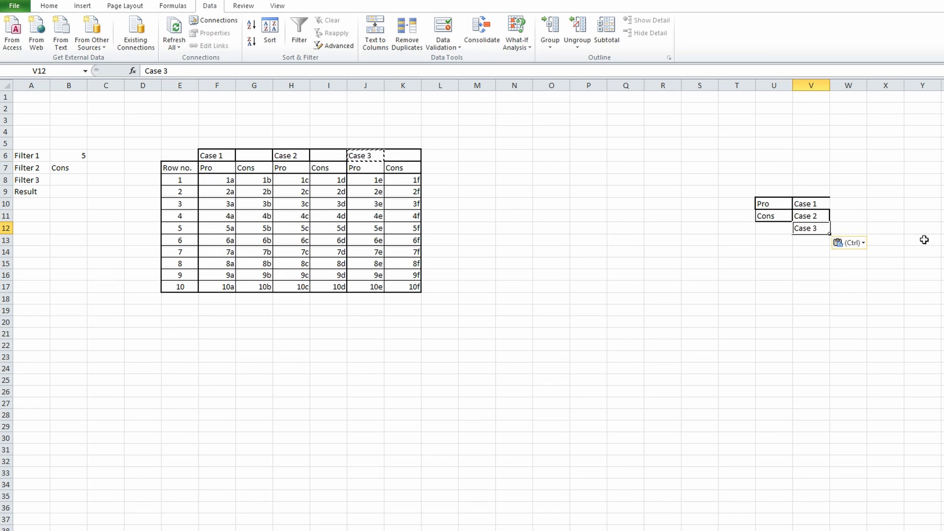
click(843, 309)
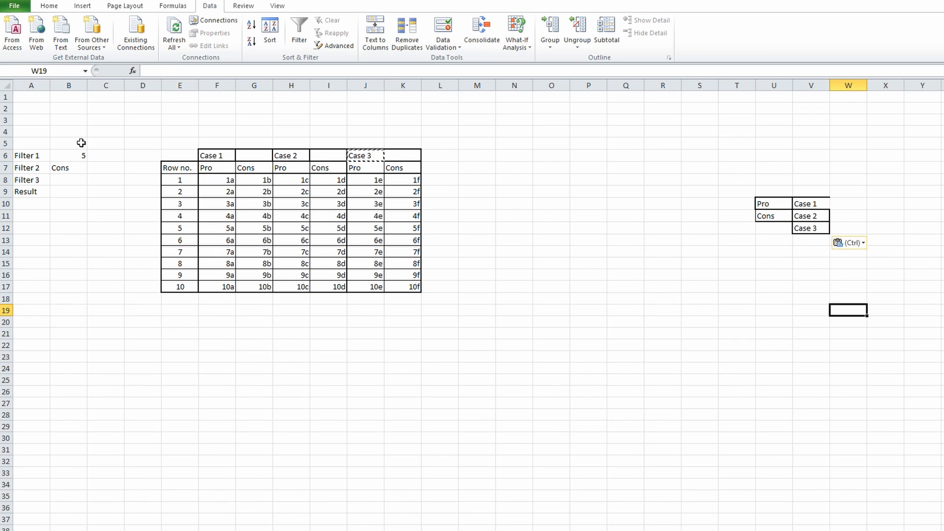
Add a list data validation to the Filter 3 cell B8, using V10:V12 as its source.
click(71, 179)
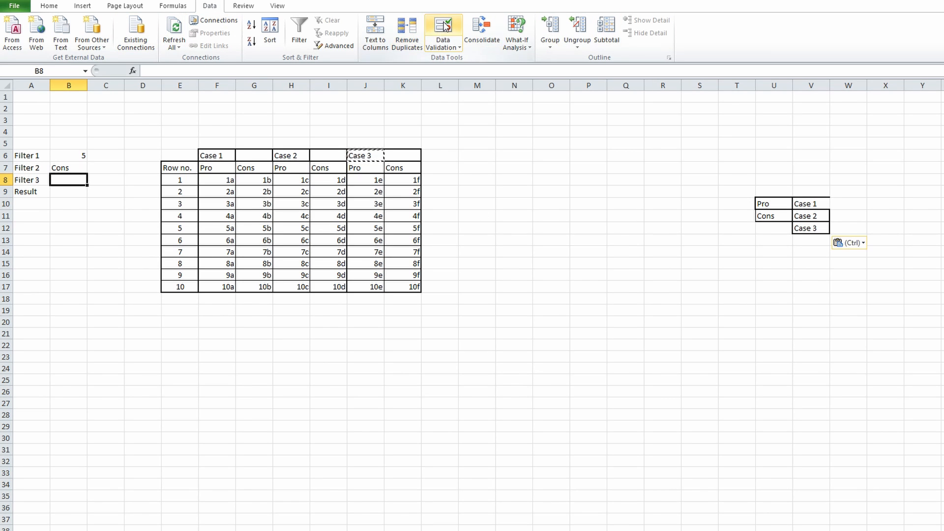
click(442, 27)
click(722, 290)
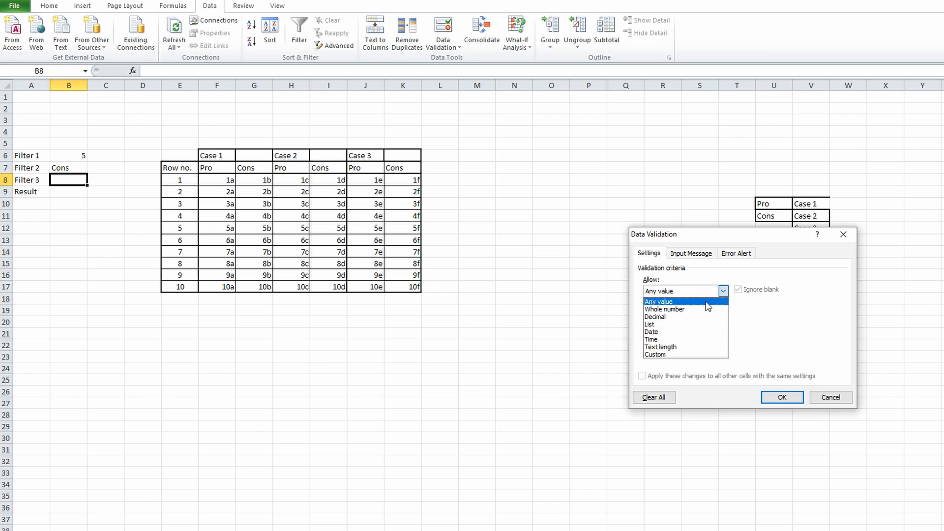
click(688, 325)
click(785, 338)
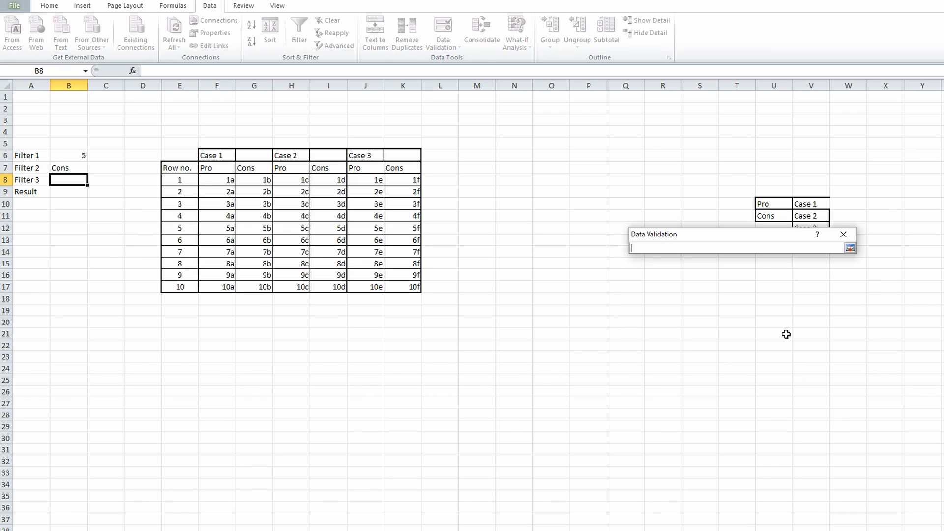
click(842, 233)
drag(812, 205, 813, 229)
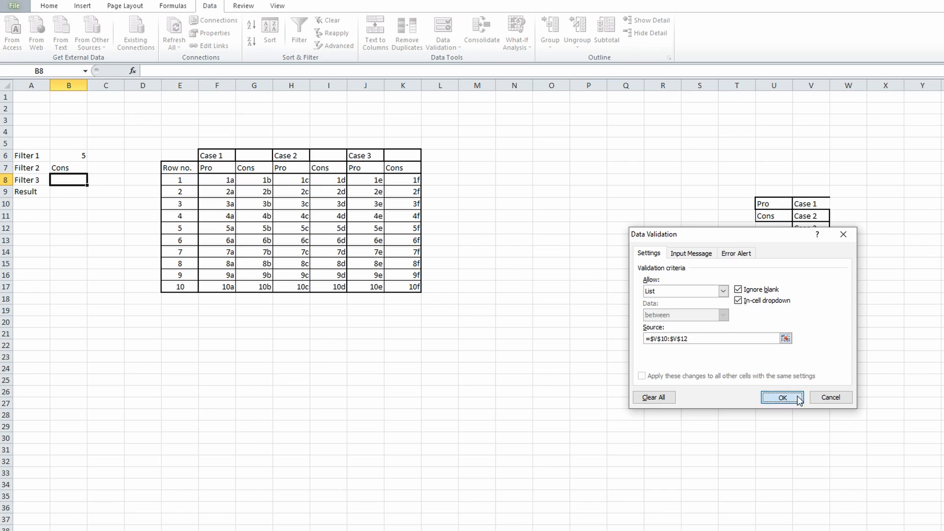
click(798, 396)
Choose Case 3 from the Filter 3 dropdown in B8.
click(92, 180)
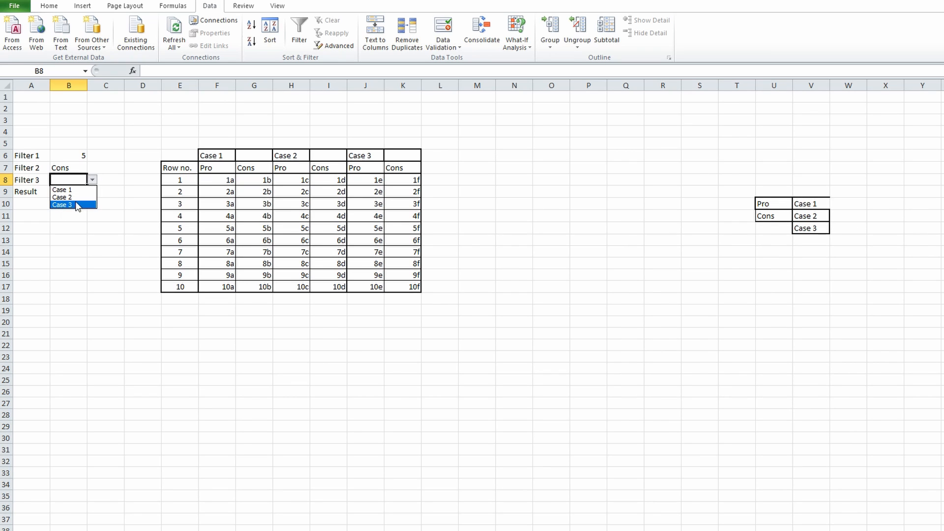
click(75, 204)
click(98, 238)
Start the Result formula in B9 with an IF that tests whether B8 equals the Case 1 heading in F6.
click(64, 193)
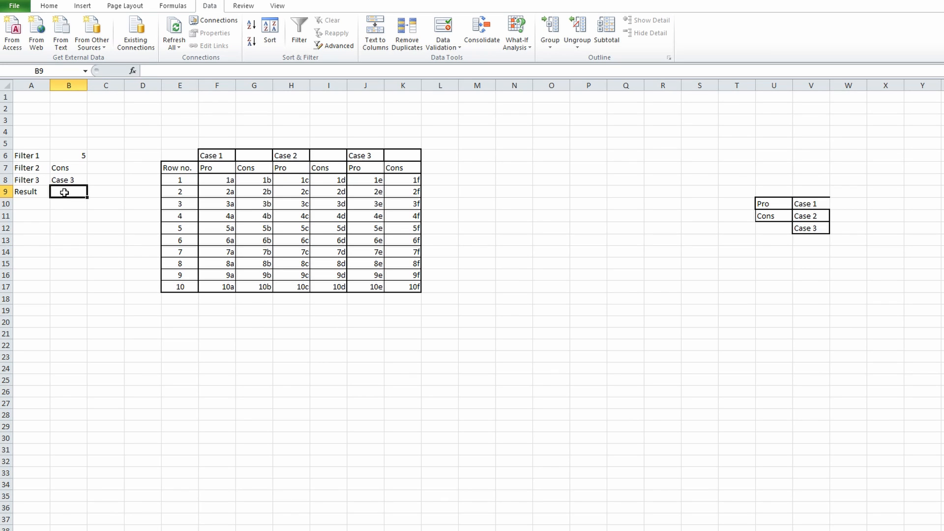
text(=)
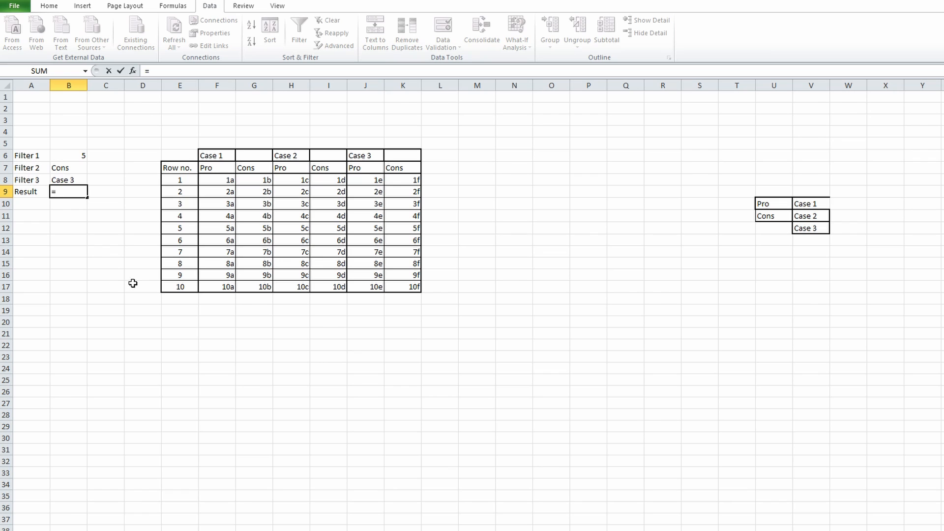
text(if()
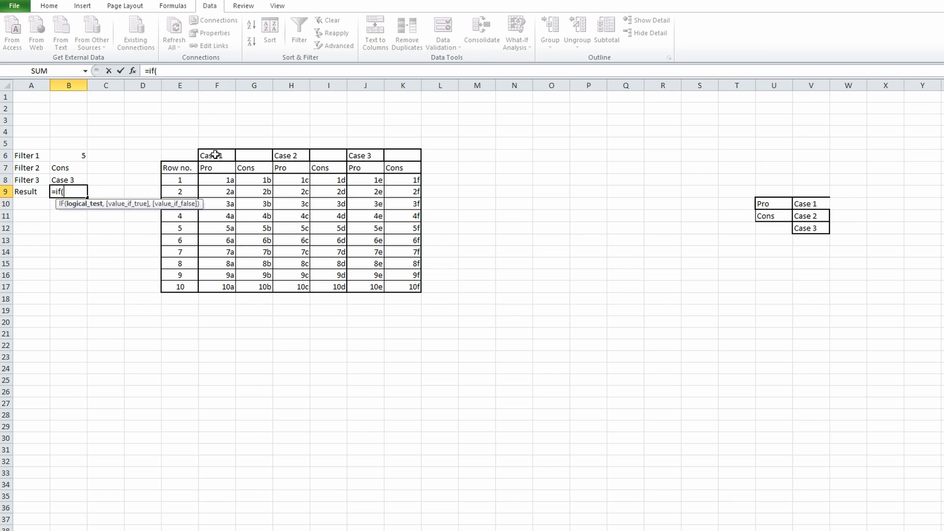
click(72, 179)
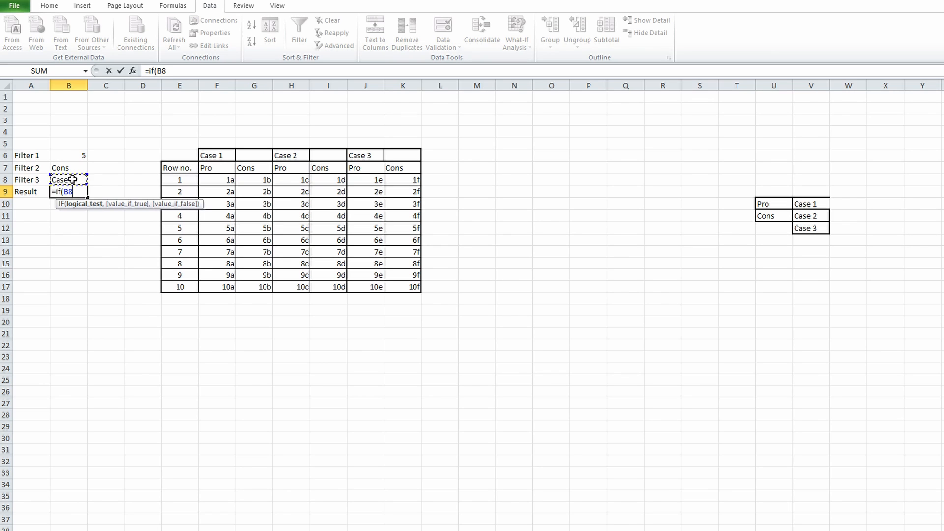
text(=)
click(221, 156)
text(,)
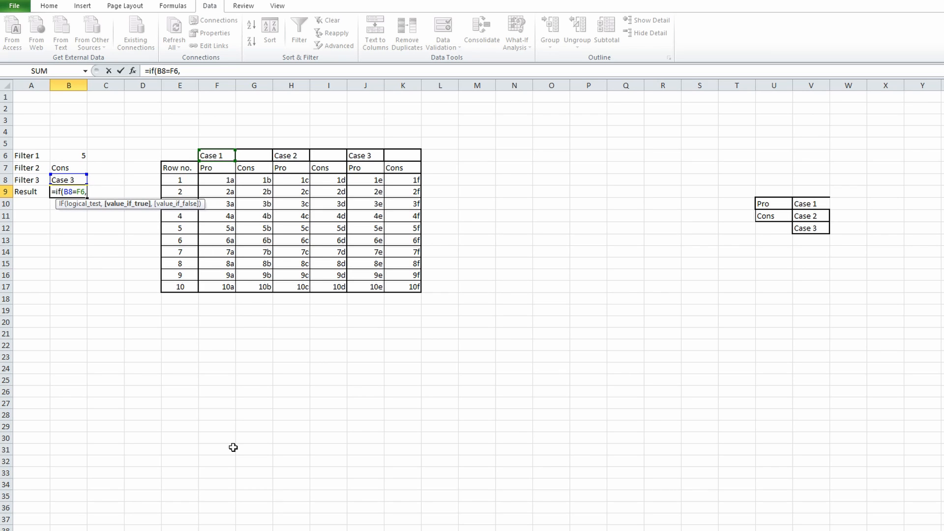
Add an INDEX over the Case 1 values F8:G17 as the IF formula's value if true.
text(inde)
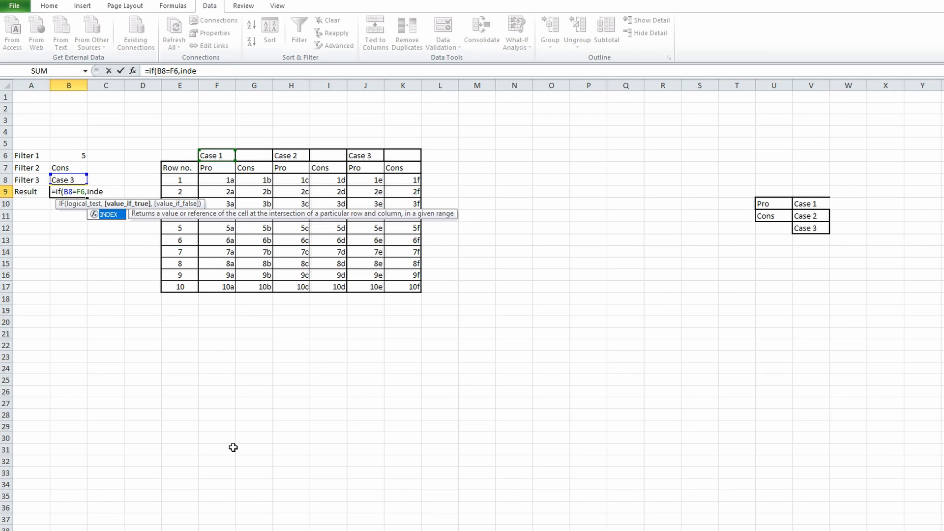
text(x()
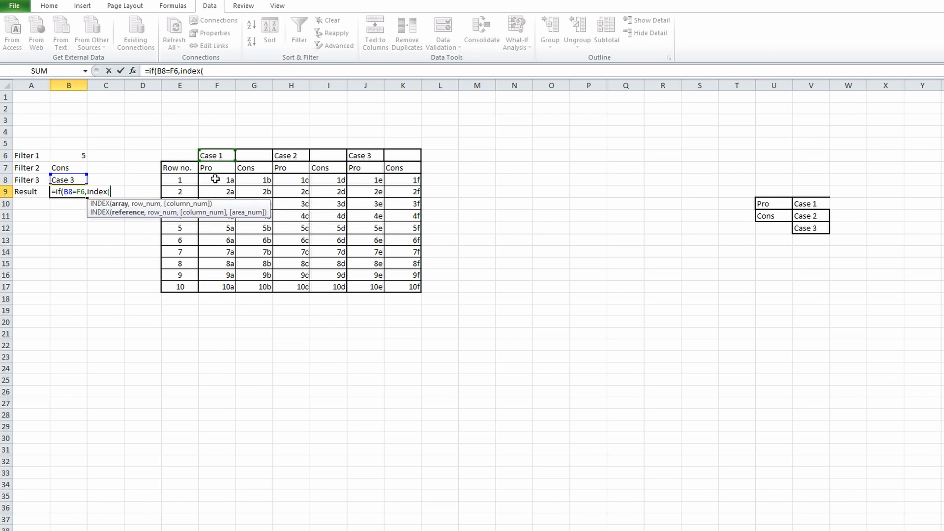
drag(215, 178, 261, 284)
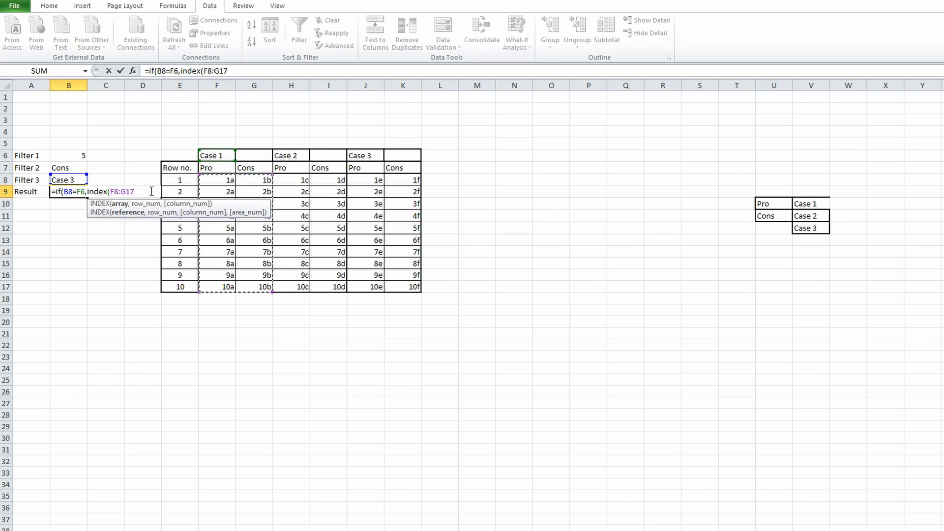
text(,)
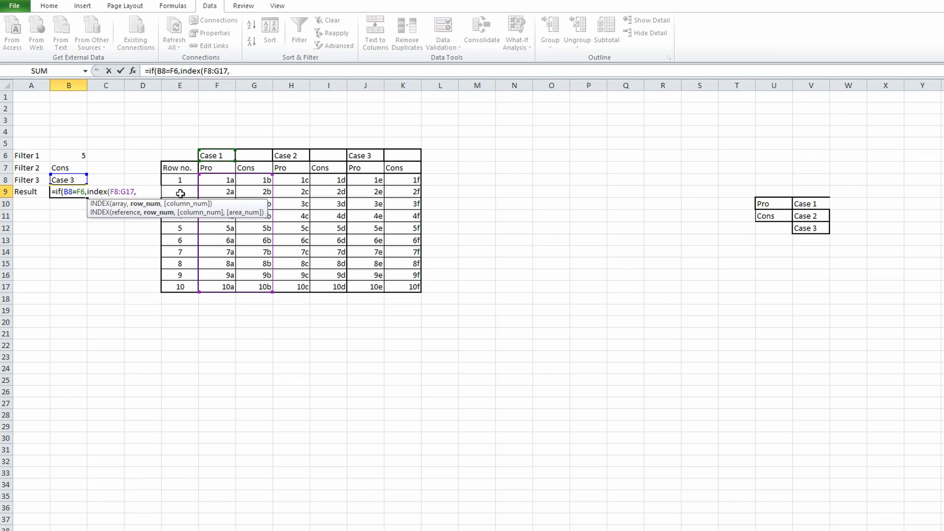
Enter MATCH(B6,E8:E17,0) as the INDEX row number to find the Filter 1 row with an exact match.
text(ma)
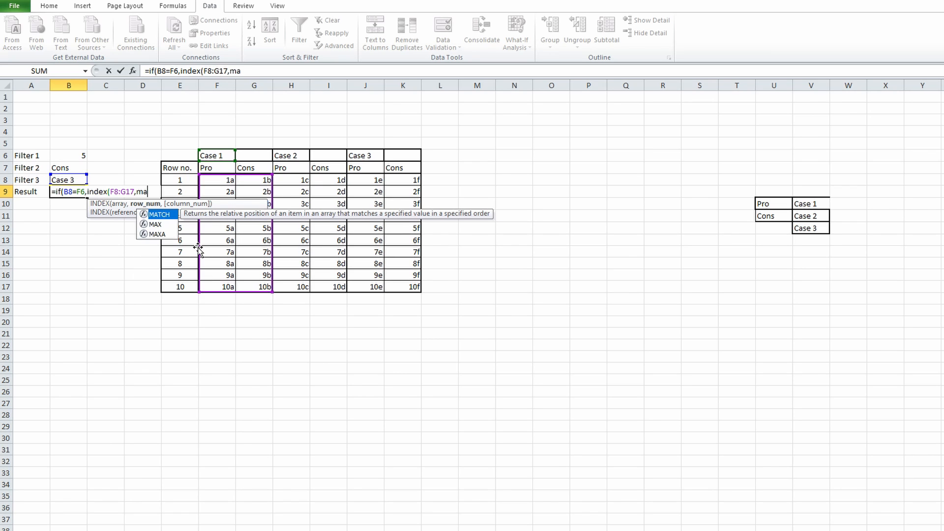
text(tch()
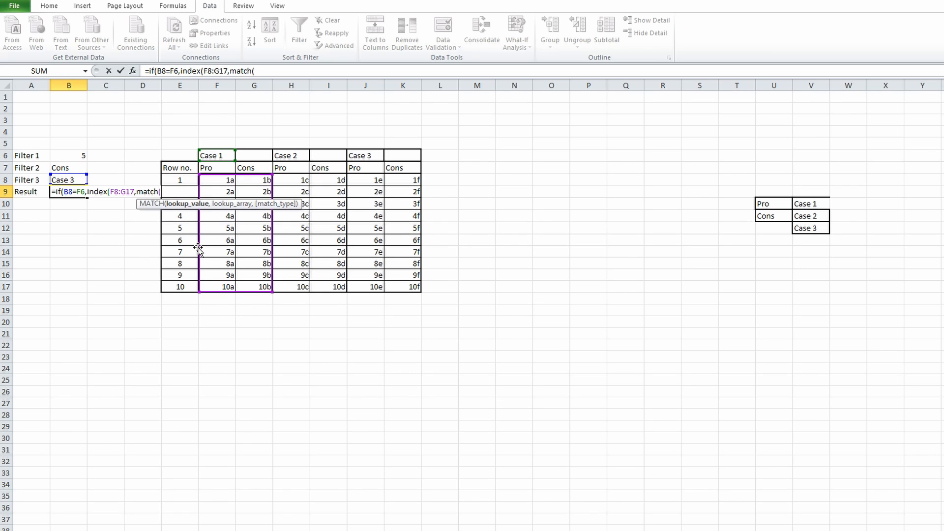
click(73, 155)
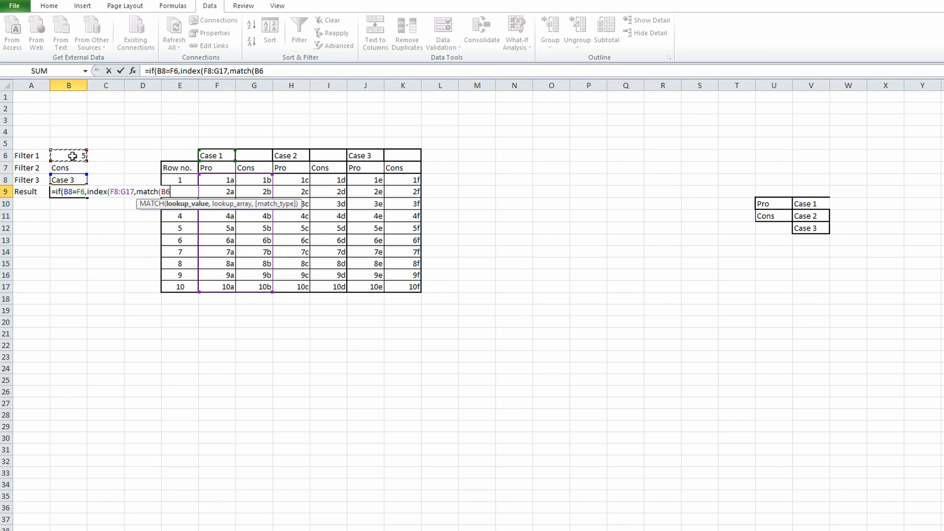
text(,)
drag(181, 176, 184, 288)
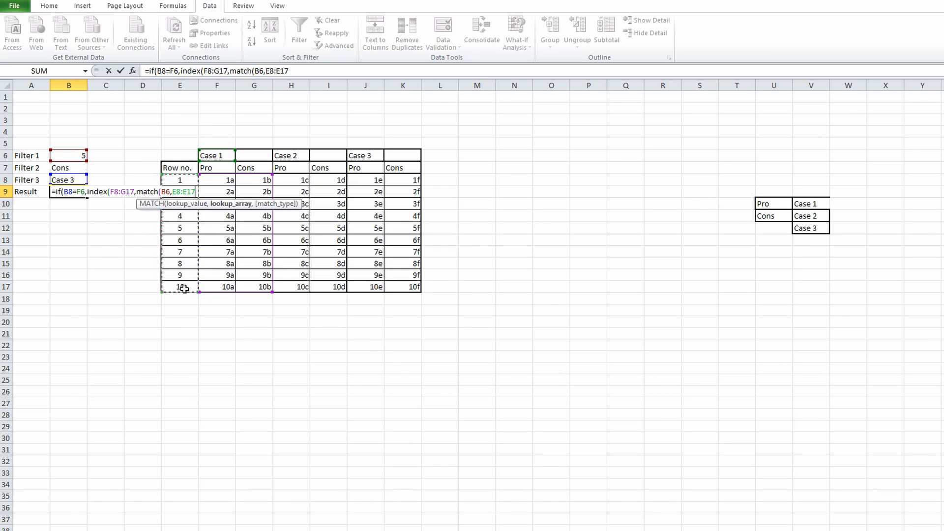
text(,)
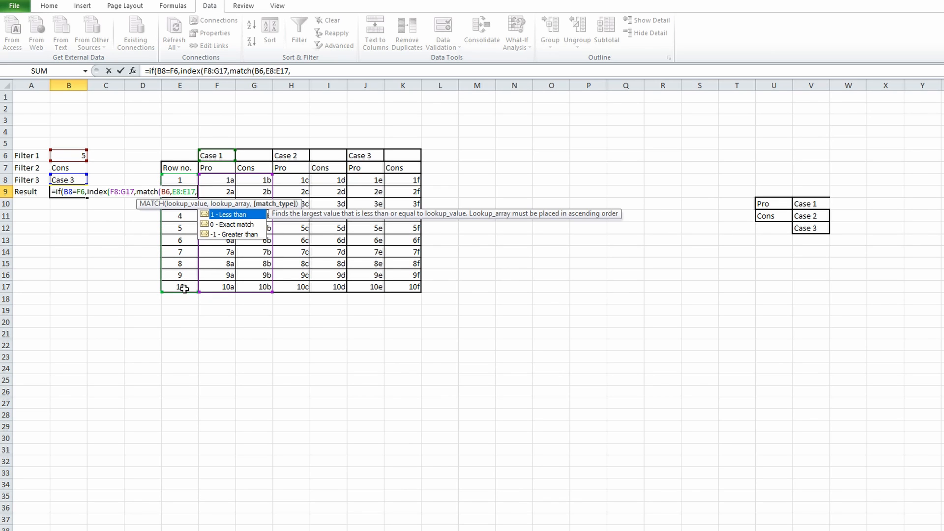
text(0))
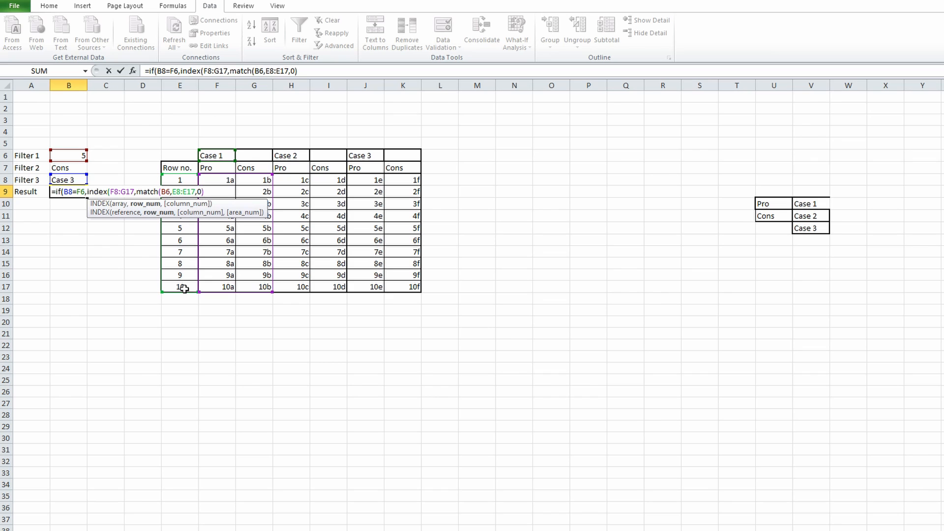
Start a second MATCH in the B9 formula as the column number of the Case 1 INDEX.
text(,)
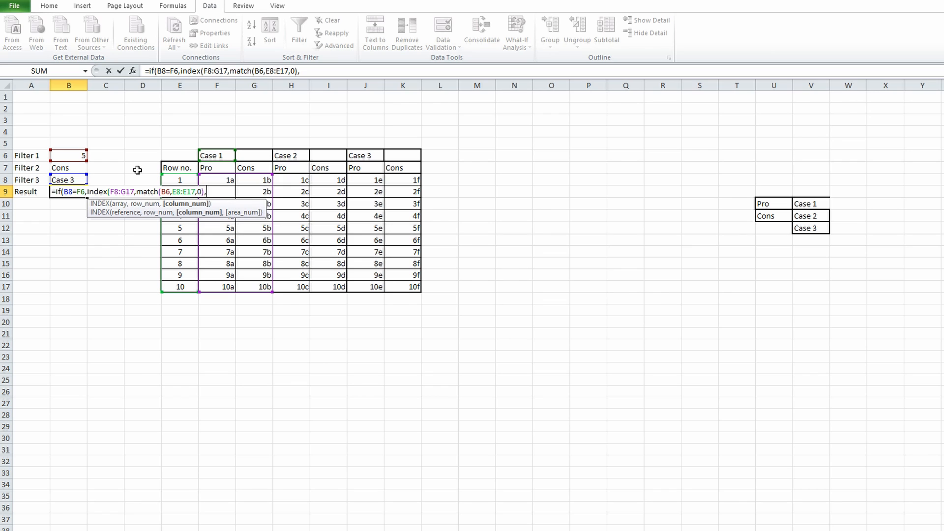
text(match)
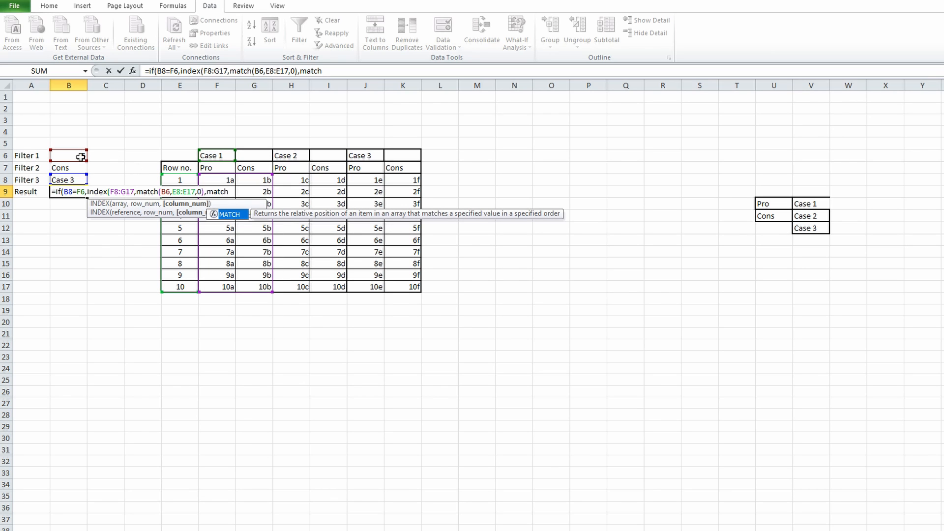
key(Return)
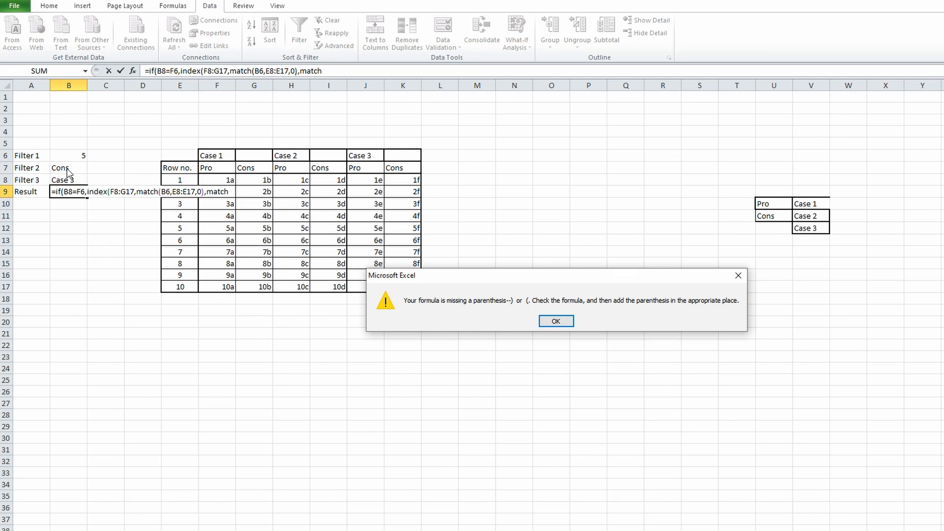
click(546, 321)
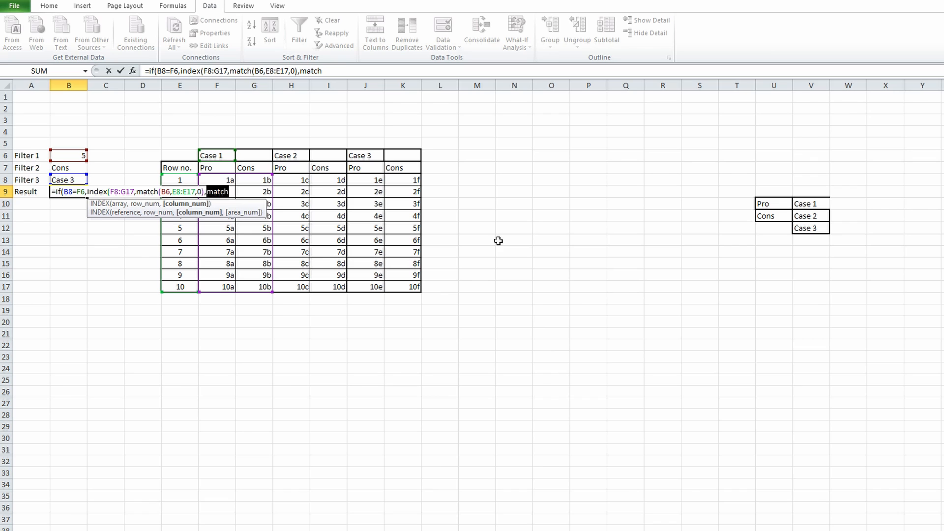
click(344, 71)
text(()
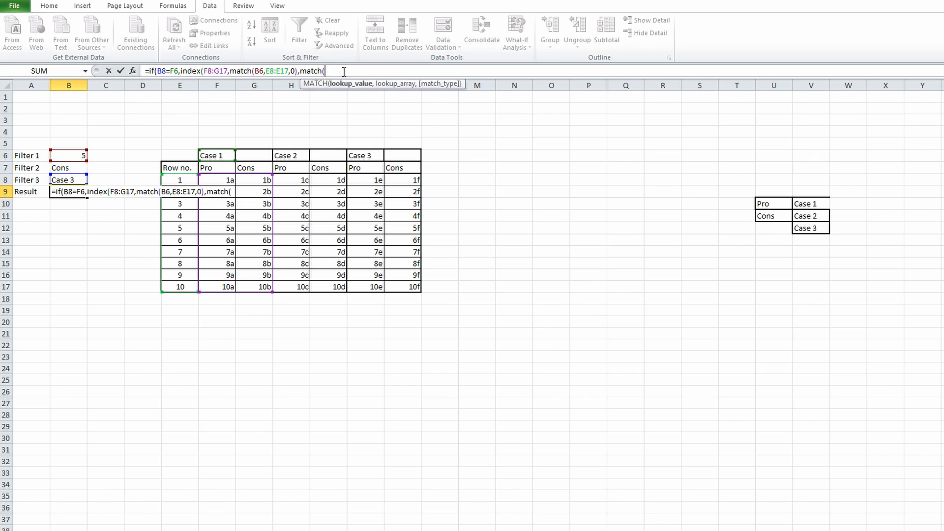
click(63, 170)
drag(214, 166, 257, 165)
key(BackSpace)
key(BackSpace)
key(BackSpace)
key(BackSpace)
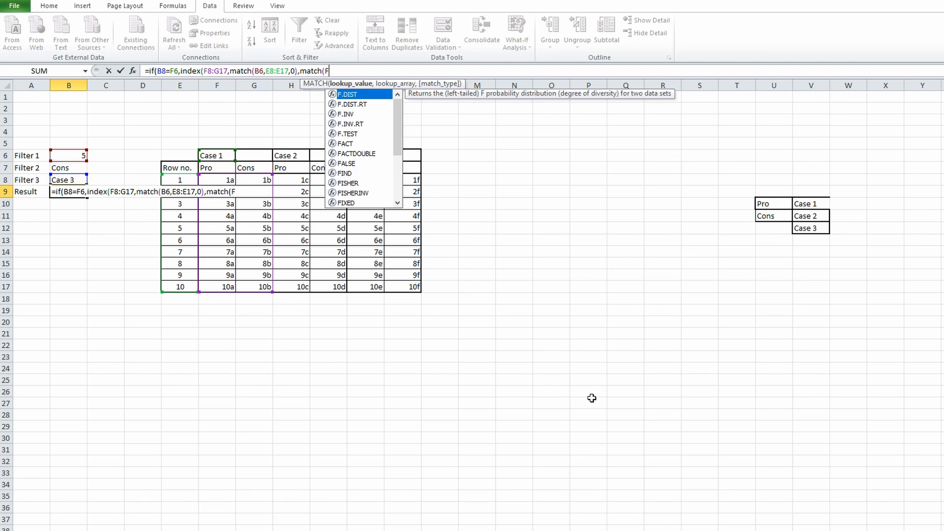
key(BackSpace)
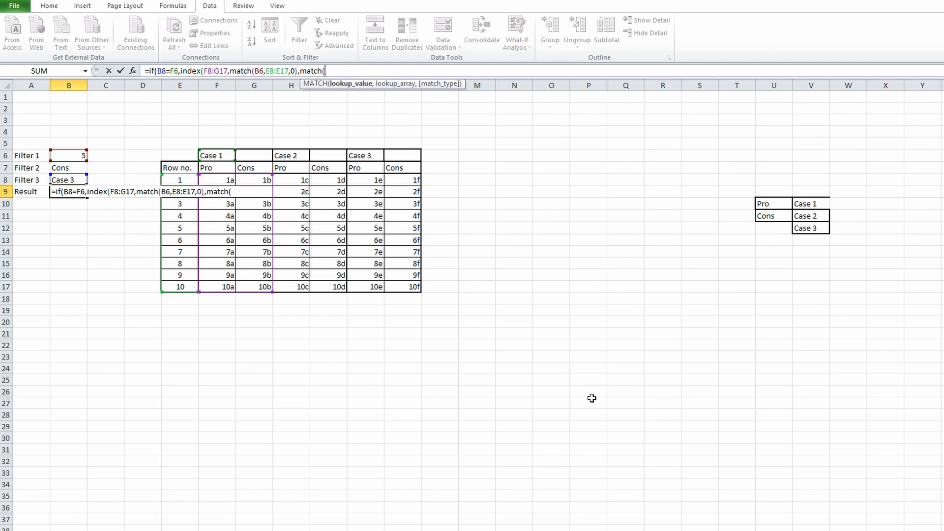
Complete the column MATCH as B7 against the Case 1 headings F7:G7 with exact match 0, and close the INDEX.
click(65, 167)
text(,)
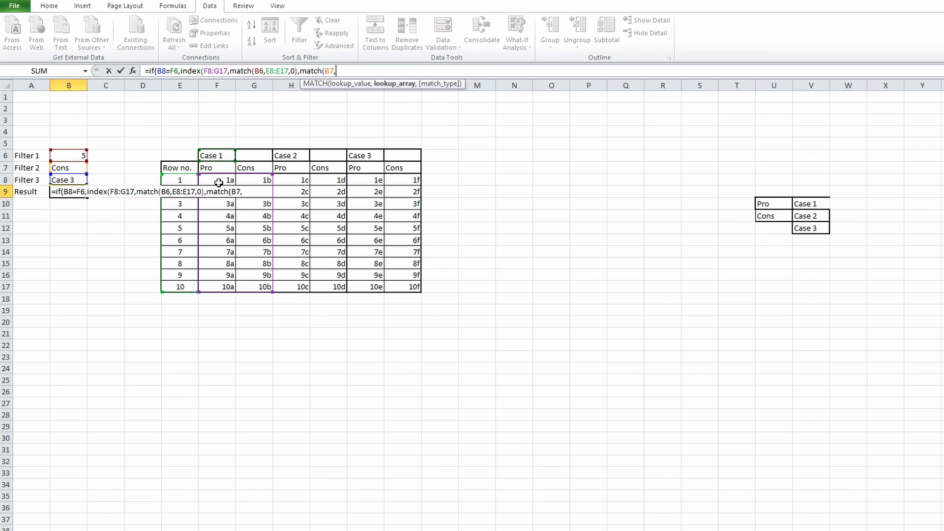
drag(203, 168, 249, 168)
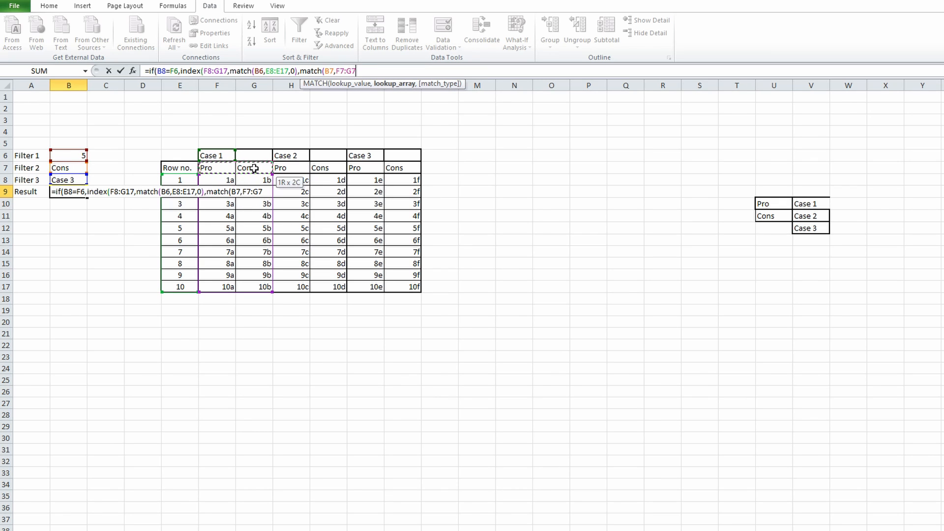
text(,)
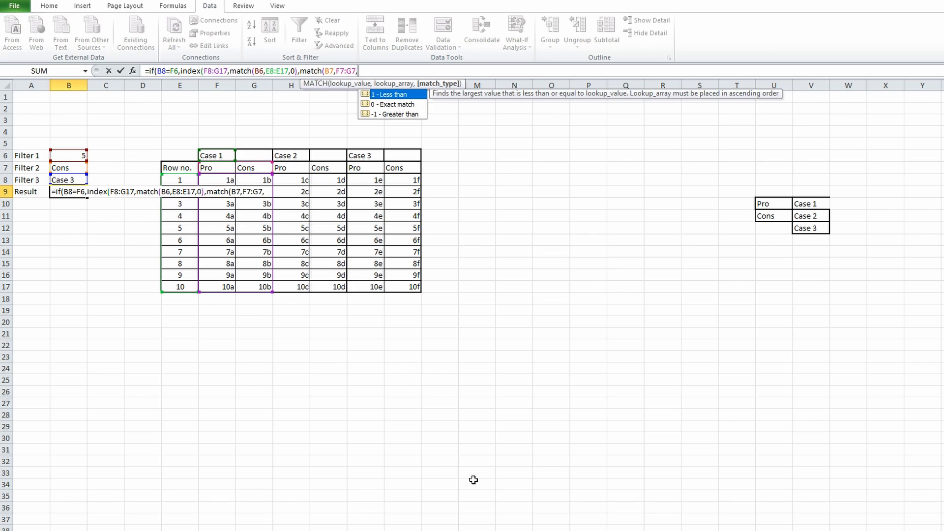
text(0))
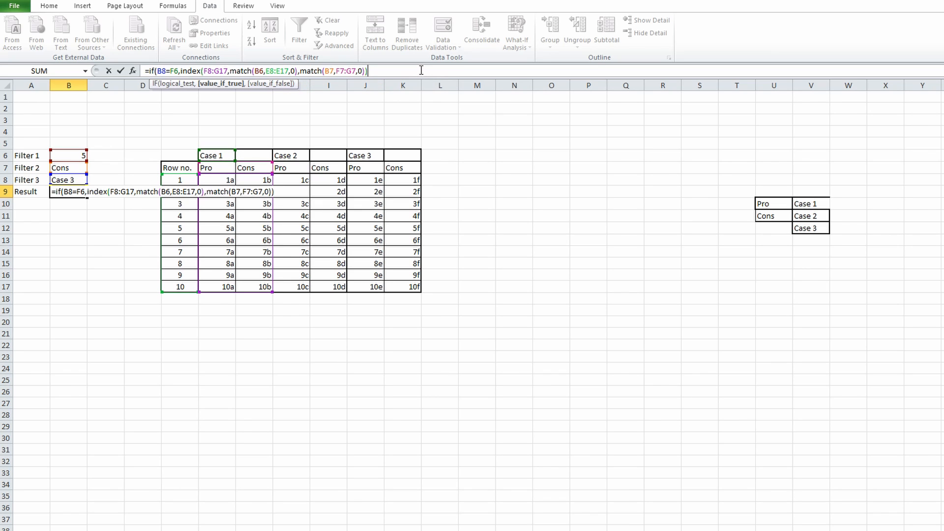
Add a nested IF as the value if false, testing whether B8 equals the Case 2 heading in H6.
text(,)
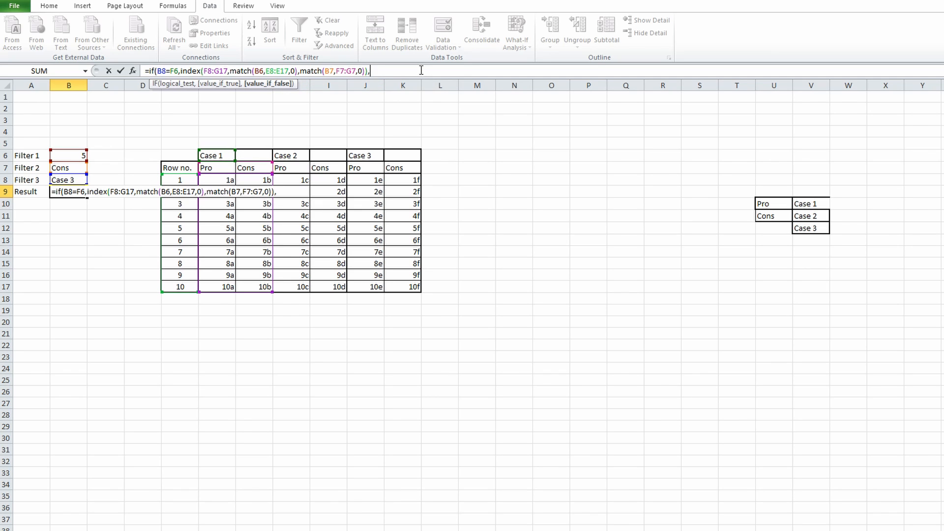
text(if)
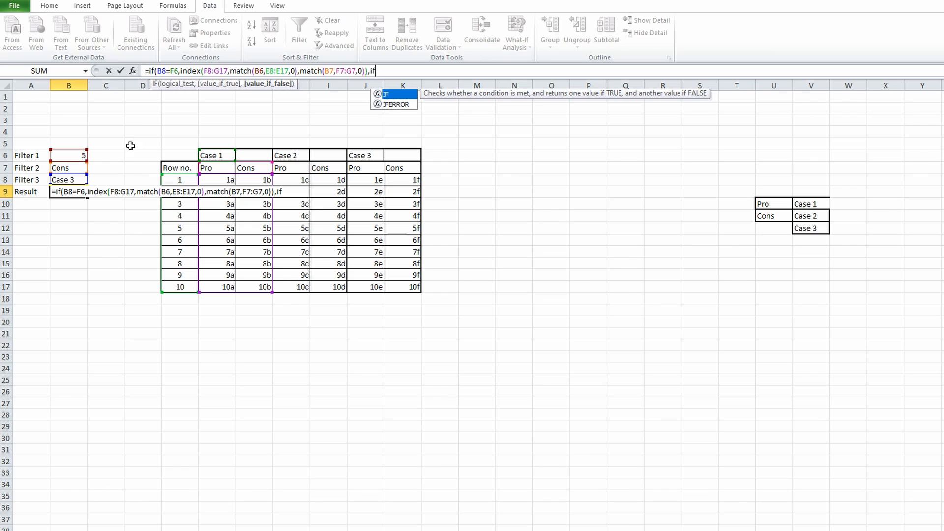
click(66, 182)
click(554, 320)
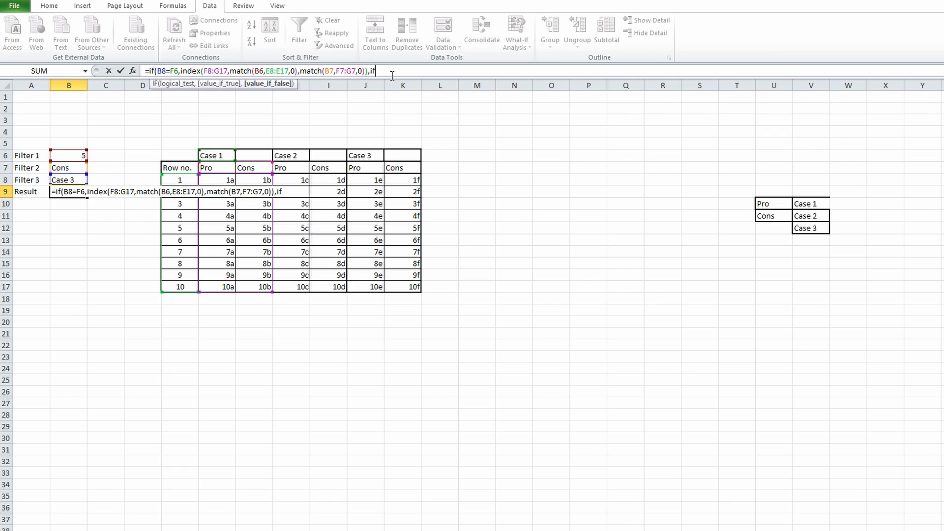
text(()
click(74, 180)
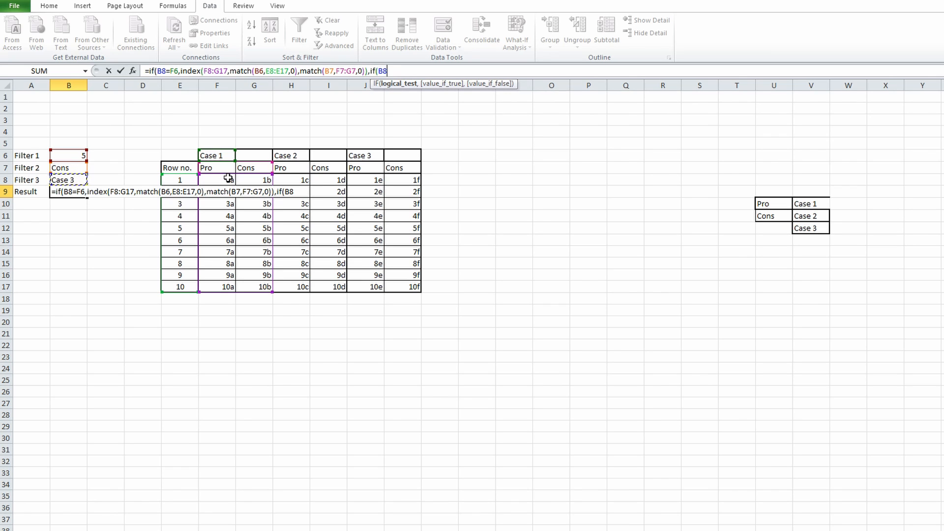
text(=)
click(285, 155)
text(,)
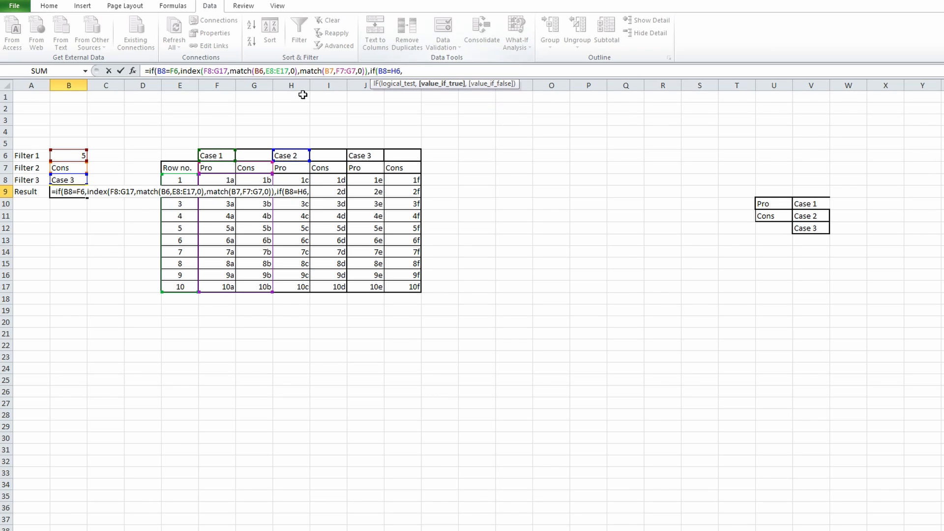
Copy the complete Case 1 INDEX expression into the nested IF as its value if true.
drag(181, 72, 369, 73)
key(ctrl+c)
click(418, 73)
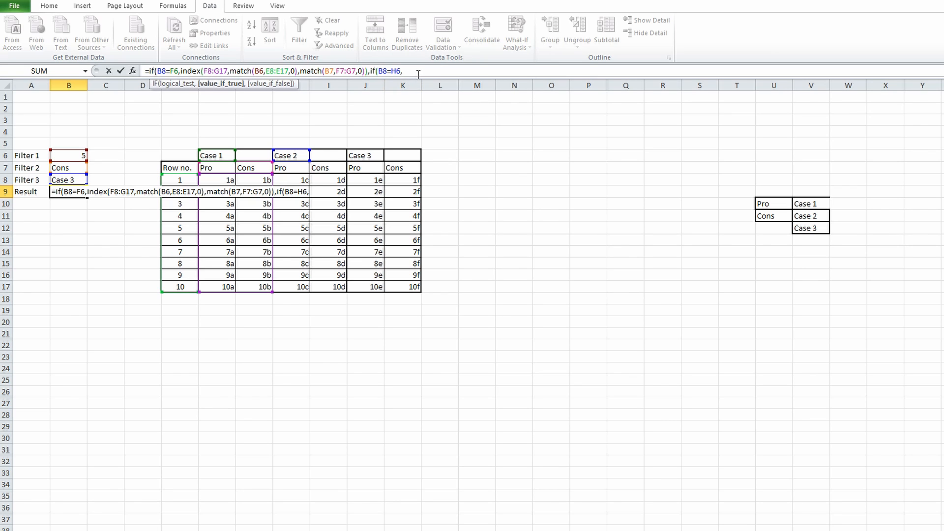
key(ctrl+v)
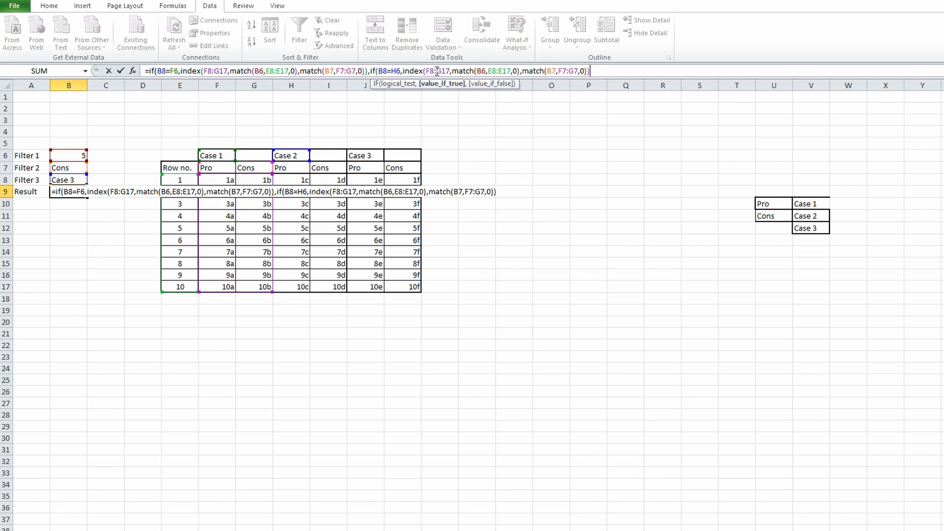
Change the array of the copied INDEX to the Case 2 values H8:I17.
drag(426, 71, 450, 71)
key(Delete)
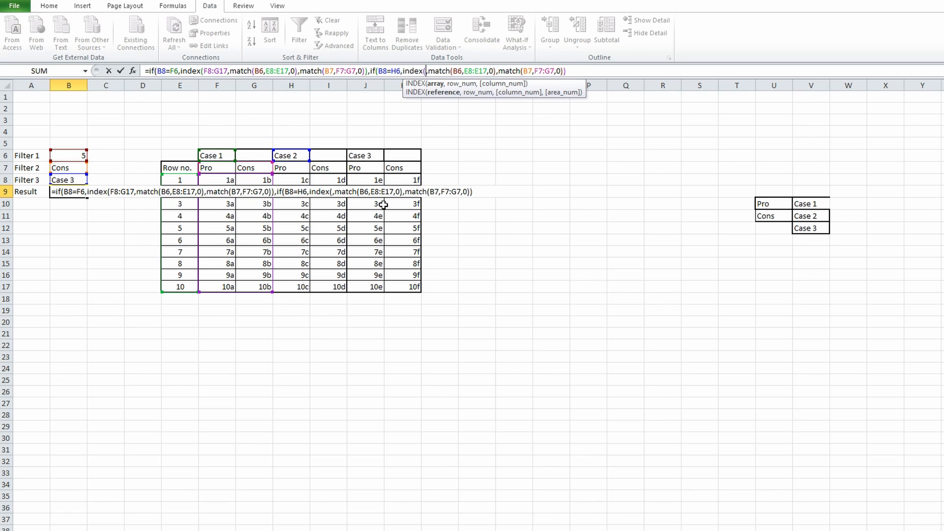
drag(290, 180, 341, 286)
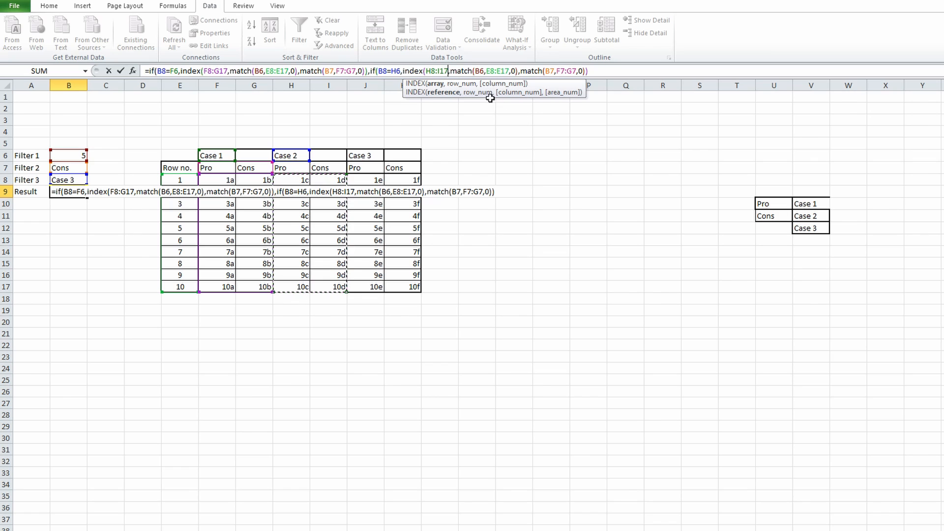
Change the lookup array of the second INDEX's column MATCH to the Case 2 headings H7:I7.
click(481, 72)
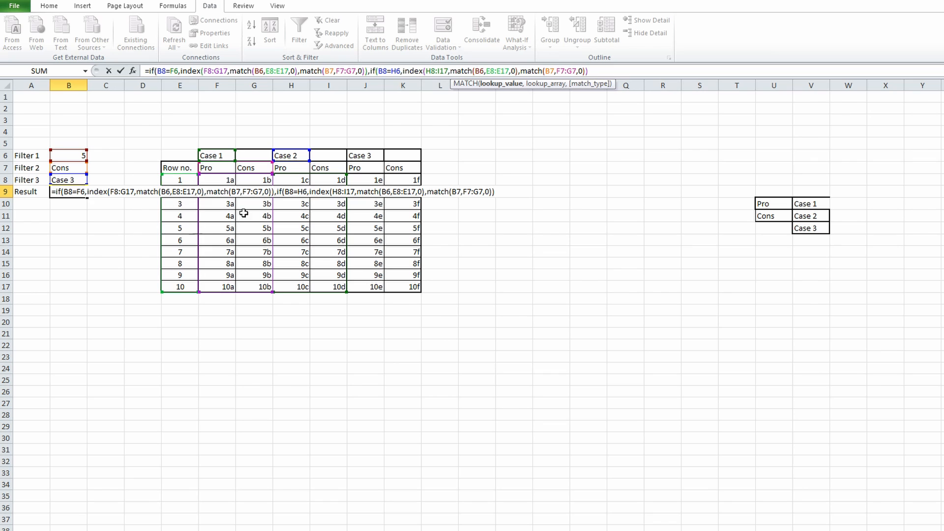
click(549, 72)
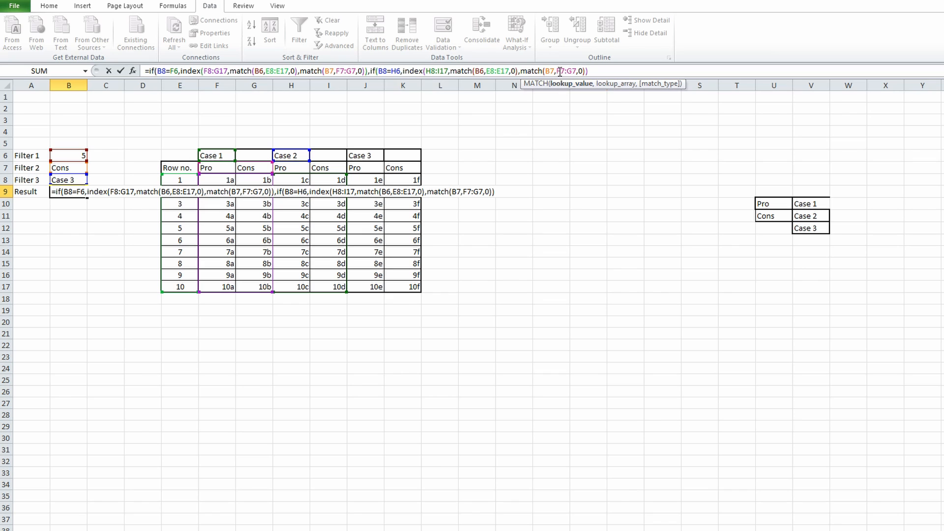
drag(556, 72, 576, 72)
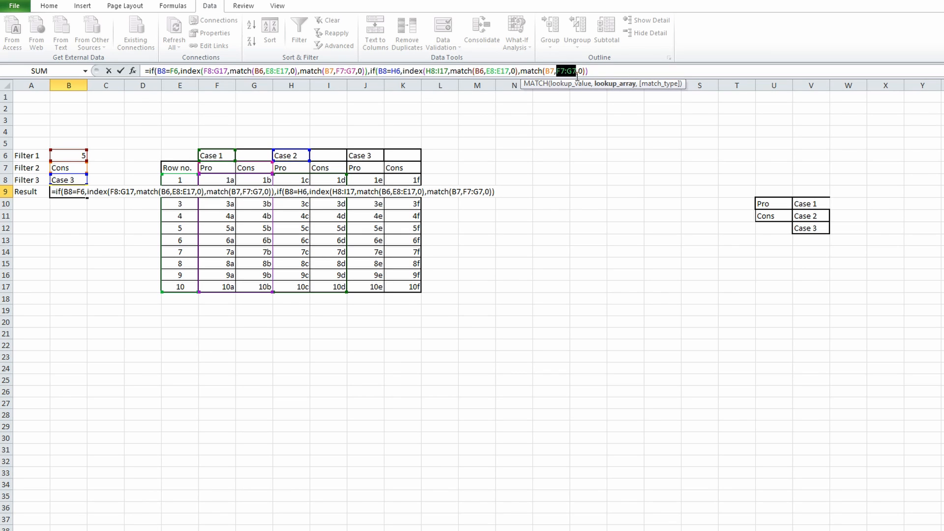
key(BackSpace)
drag(281, 168, 342, 168)
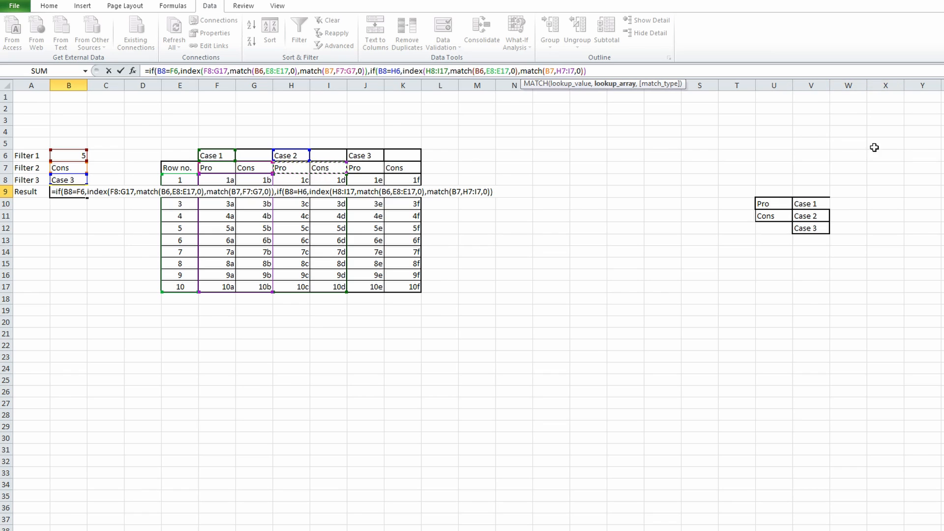
Add a third nested IF as the value if false, testing whether B8 equals the Case 3 heading in J6.
click(620, 72)
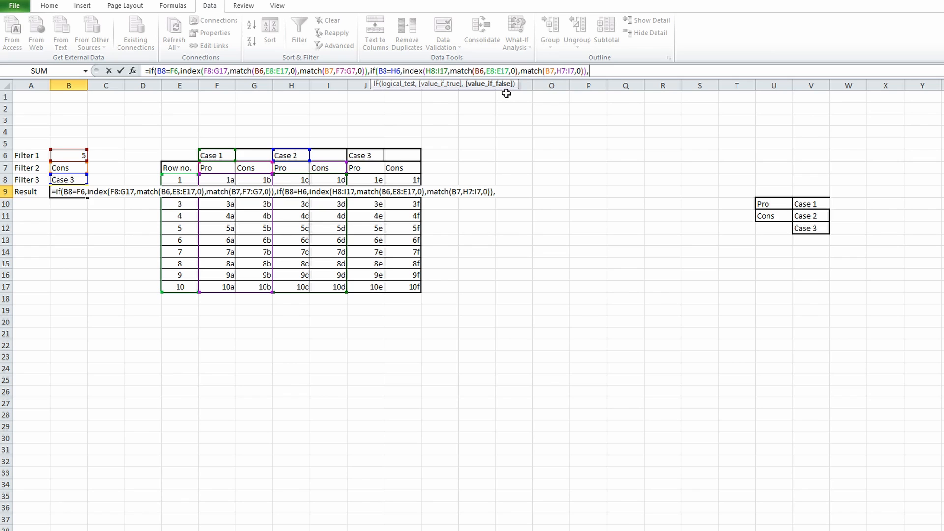
text(,if)
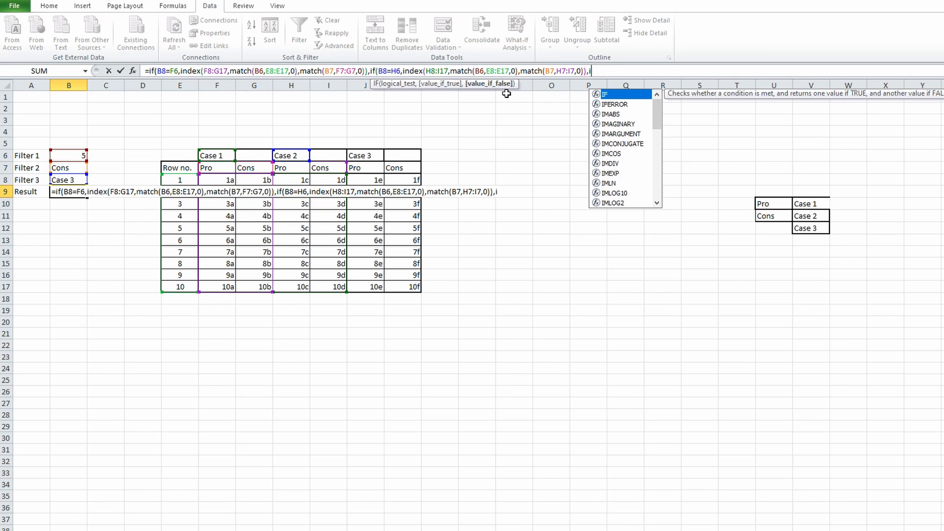
text(()
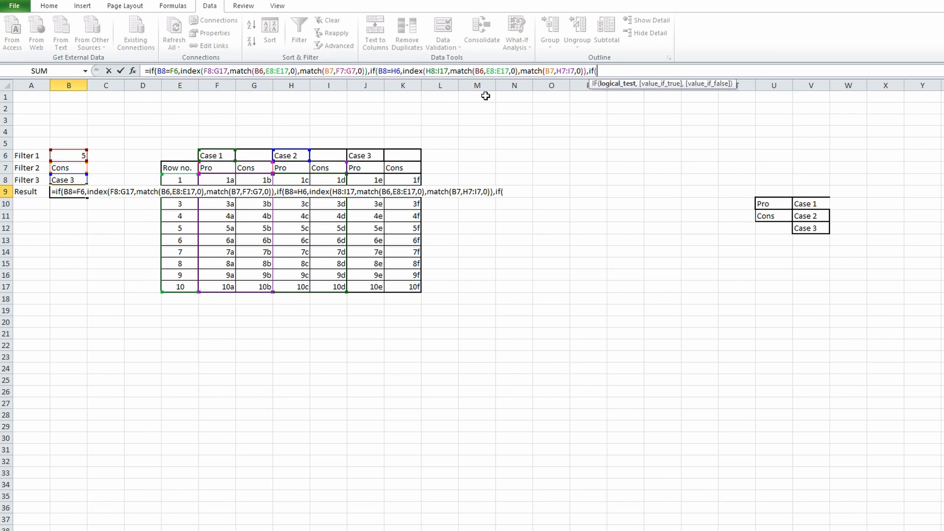
click(74, 180)
text(=)
click(361, 155)
text(,)
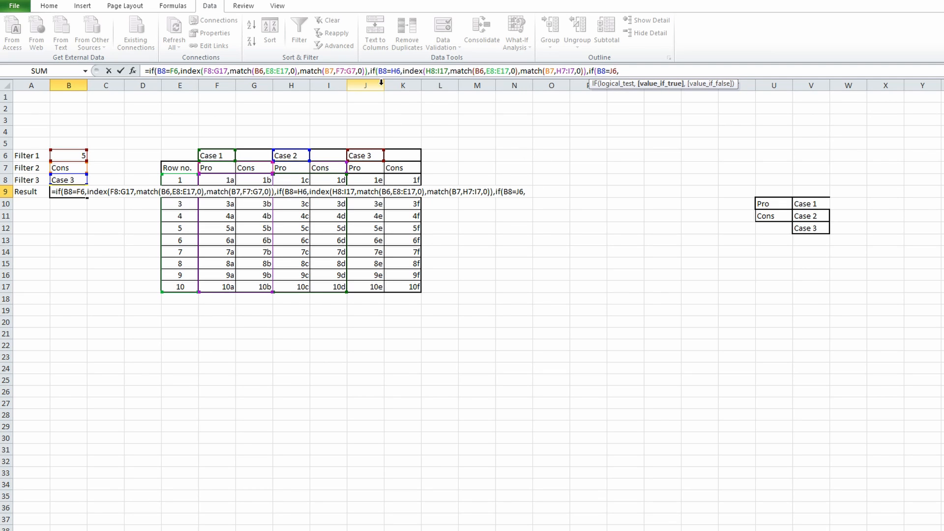
Paste the copied INDEX expression into the third IF and set its array to the Case 3 values J8:K17.
key(ctrl+v)
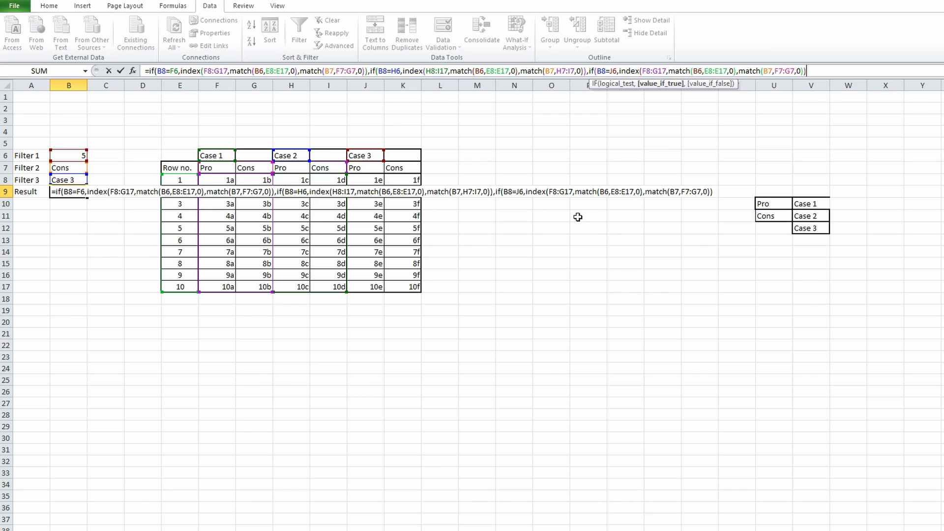
drag(642, 72, 671, 72)
key(BackSpace)
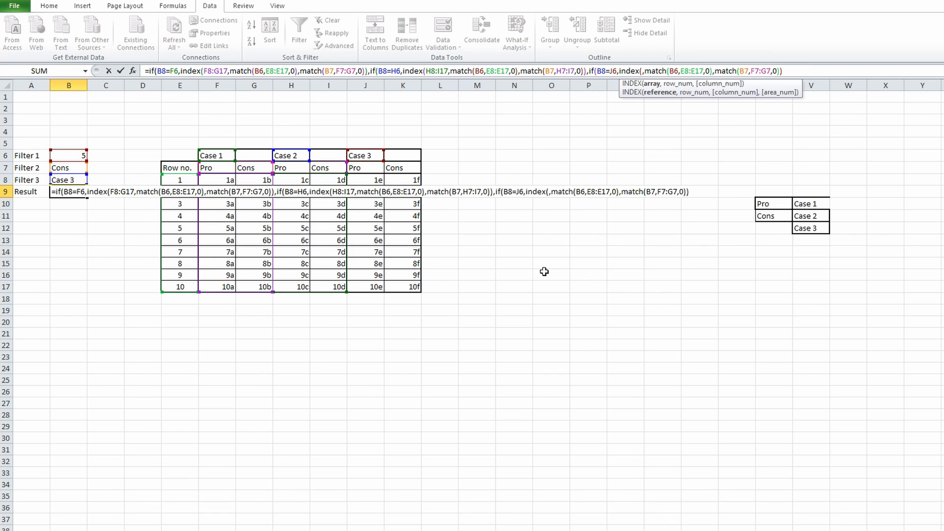
drag(367, 181, 413, 284)
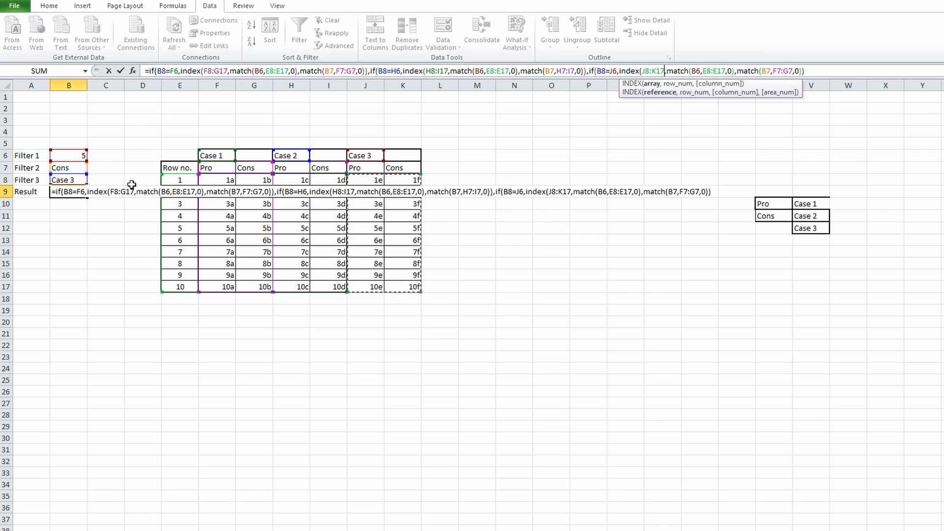
Change the lookup array of the third INDEX's column MATCH to the Case 3 headings J7:K7.
click(751, 71)
mouse_move(773, 72)
mouse_down()
mouse_move(792, 70)
mouse_move(777, 72)
mouse_up()
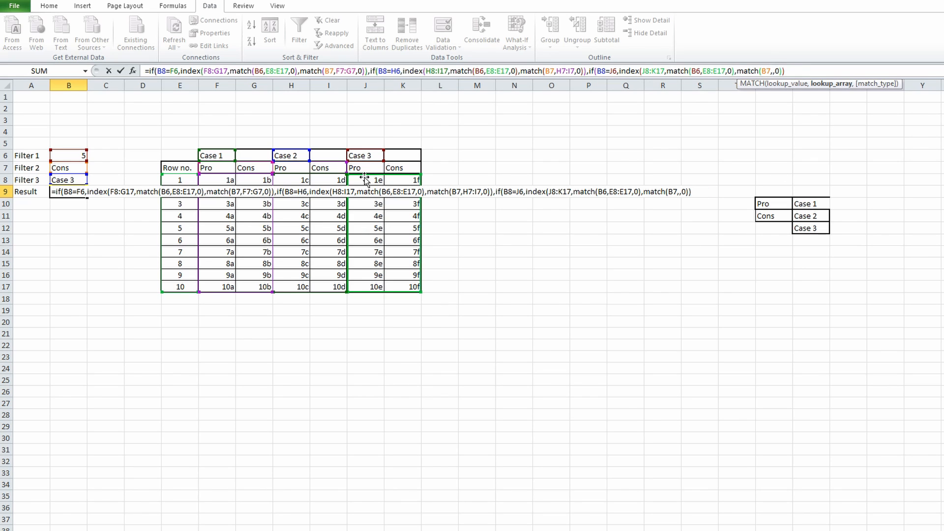
drag(363, 168, 398, 167)
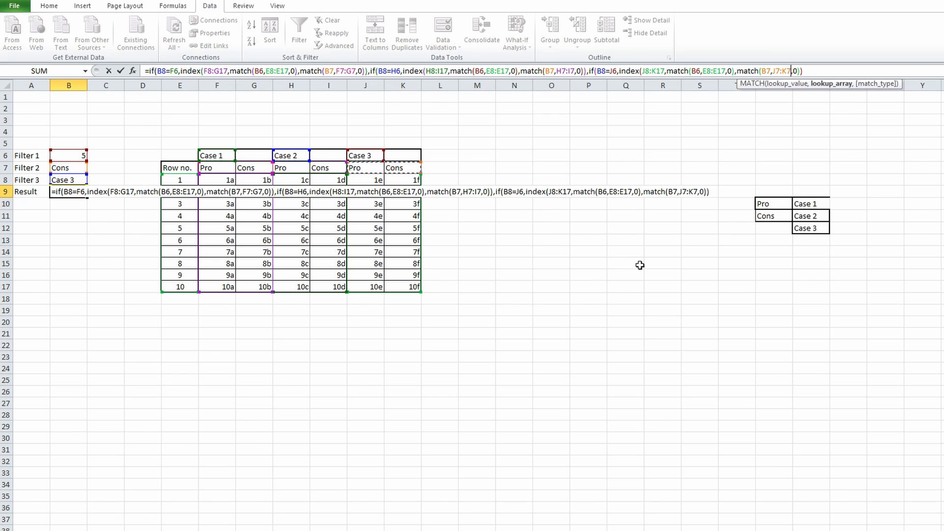
Enter the finished nested formula in B9, accepting the proposed correction that adds the closing parentheses.
key(Return)
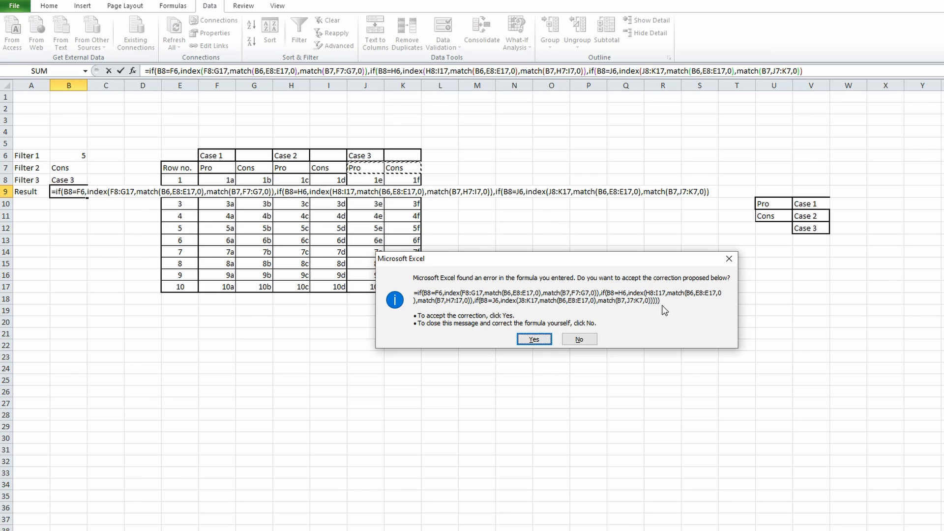
click(536, 337)
click(369, 336)
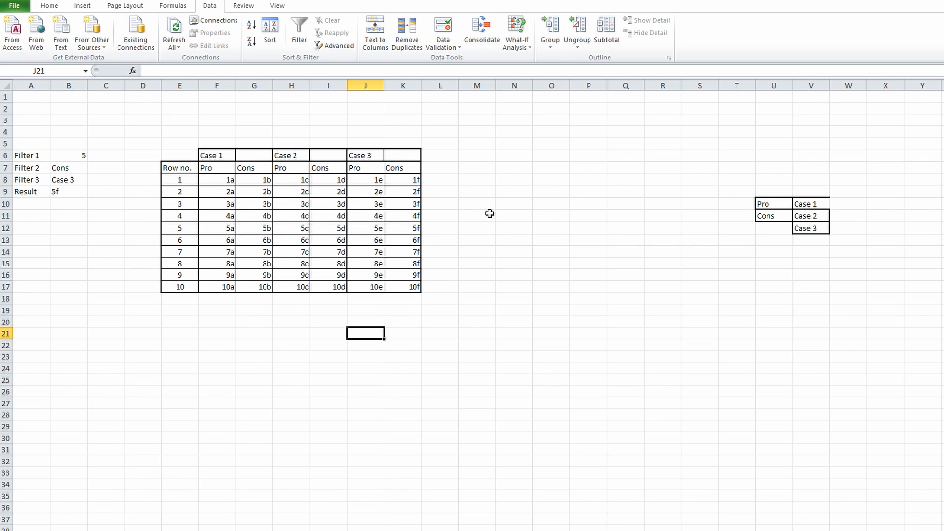
Set Filter 2 in B7 to Pro and check the result against the row 5 values under Case 3.
click(412, 231)
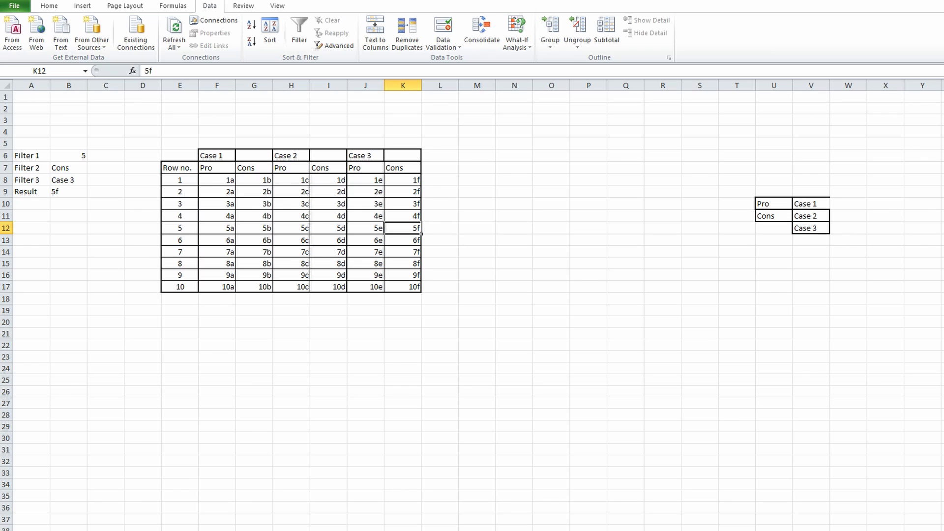
click(79, 168)
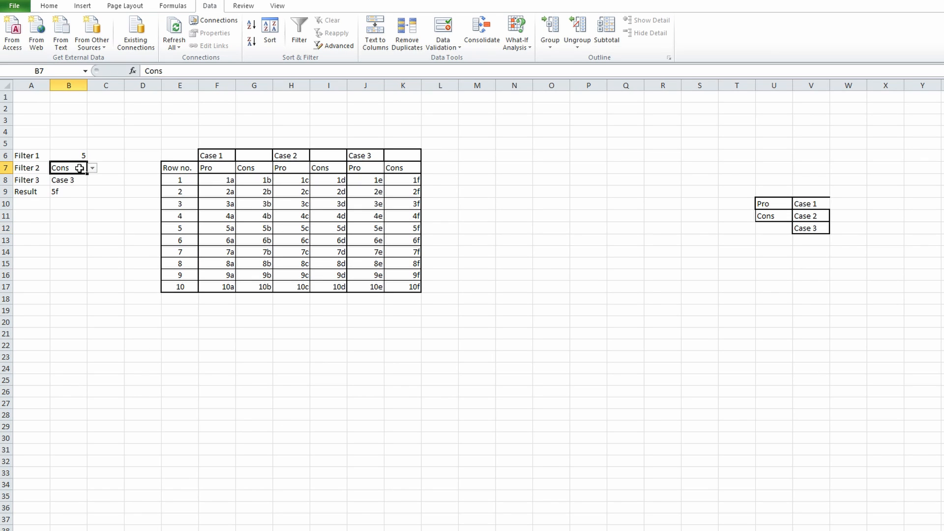
click(92, 168)
click(76, 179)
click(69, 216)
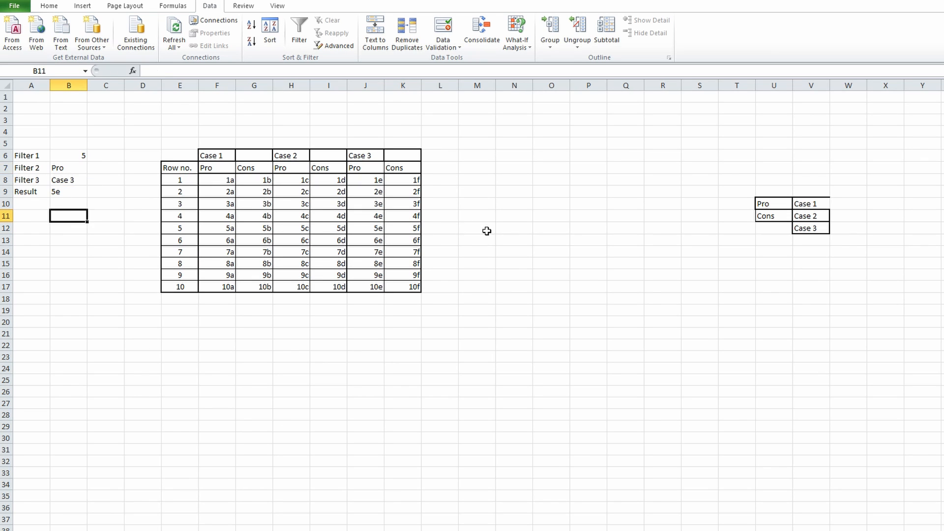
click(400, 228)
click(369, 228)
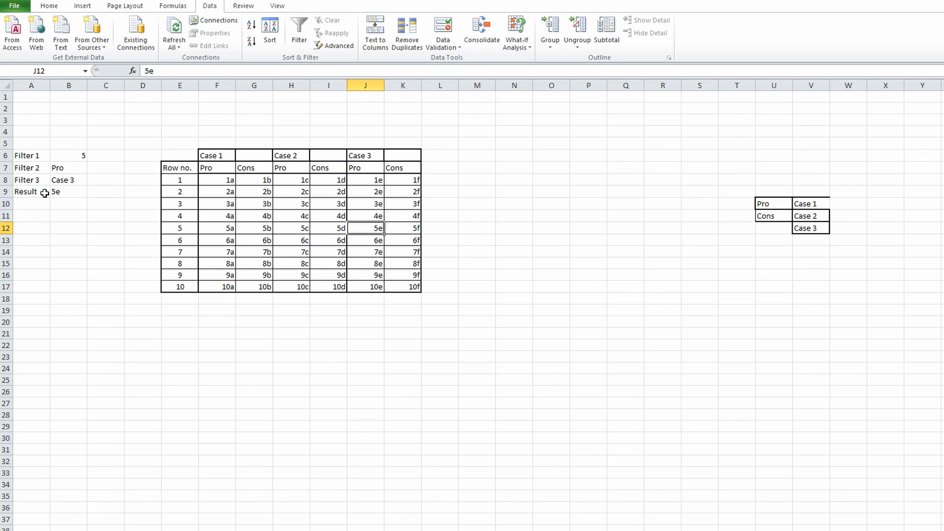
Set Filter 3 in B8 to Case 2 and compare the result with the row 5 Pro value in H12.
click(70, 181)
click(92, 180)
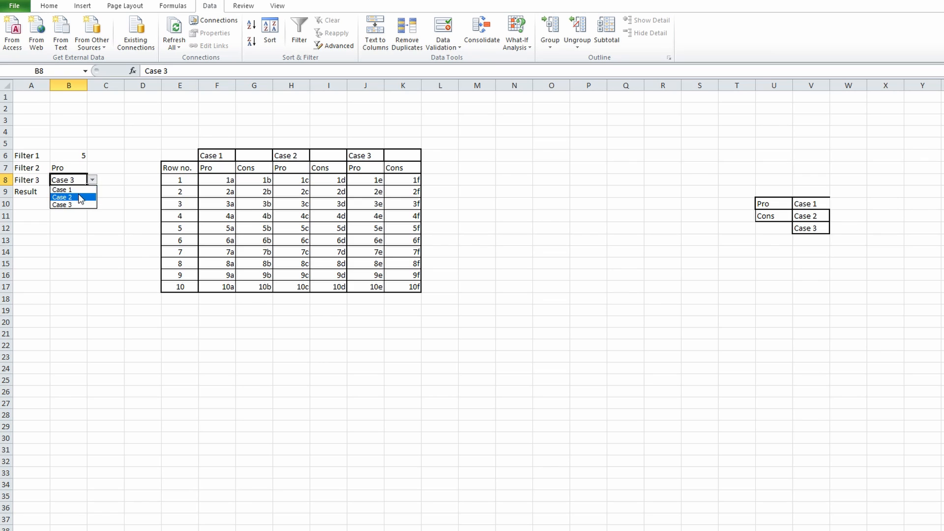
click(301, 231)
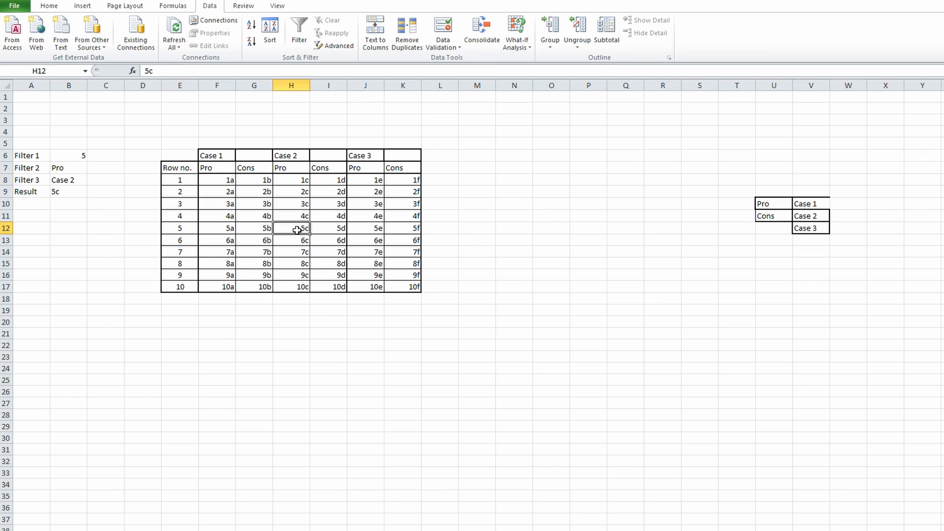
Set Filter 1 in B6 to 9 and compare the result with the Case 2 Pro value in H16.
click(82, 157)
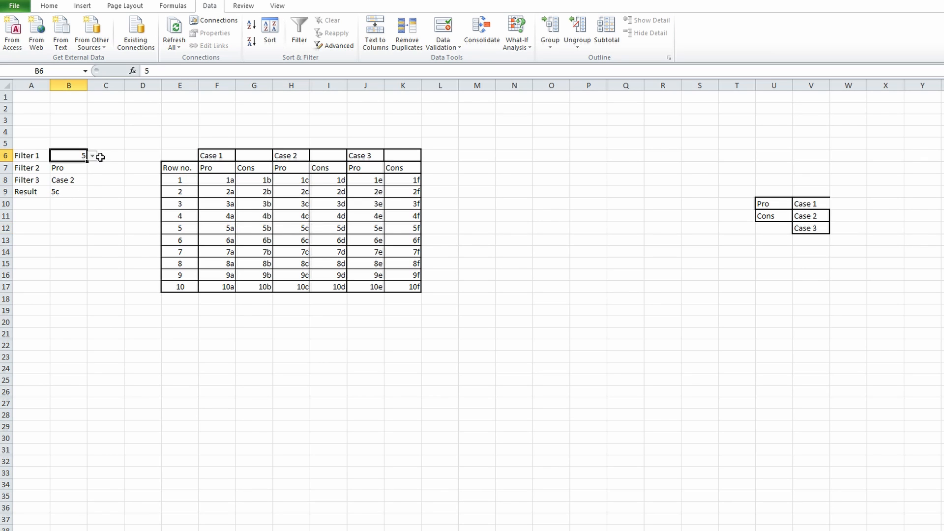
click(93, 158)
click(79, 211)
click(305, 276)
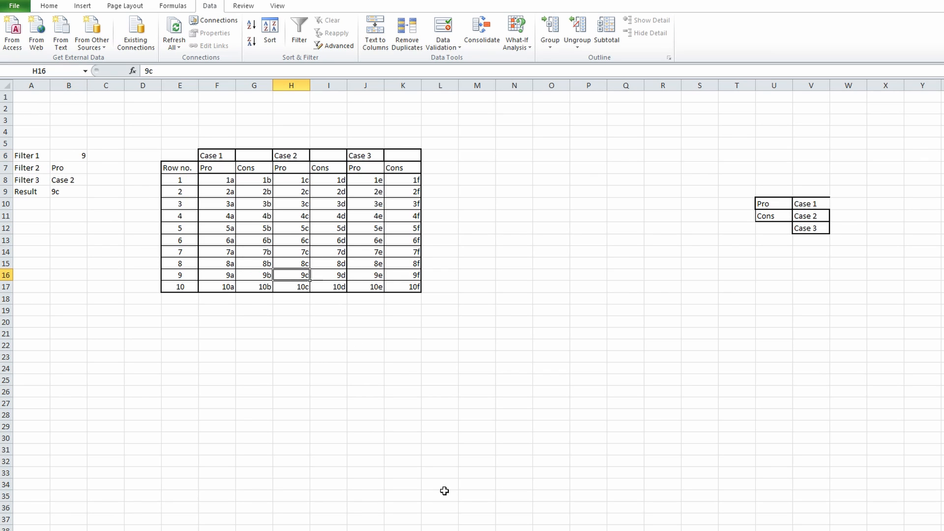